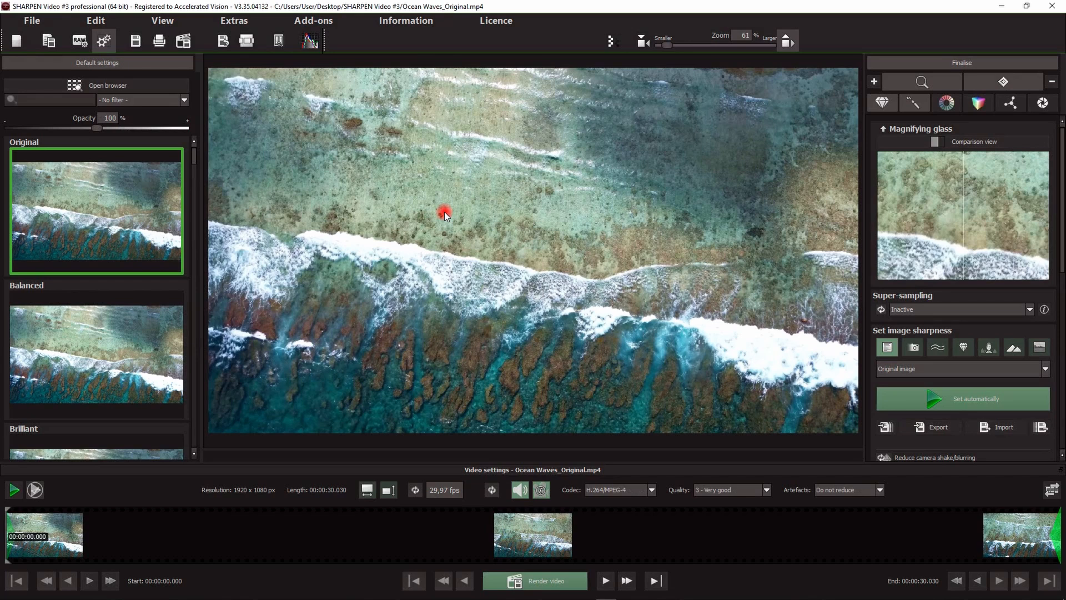
Play the original ocean waves video in the external media player and close the playback.
click(13, 490)
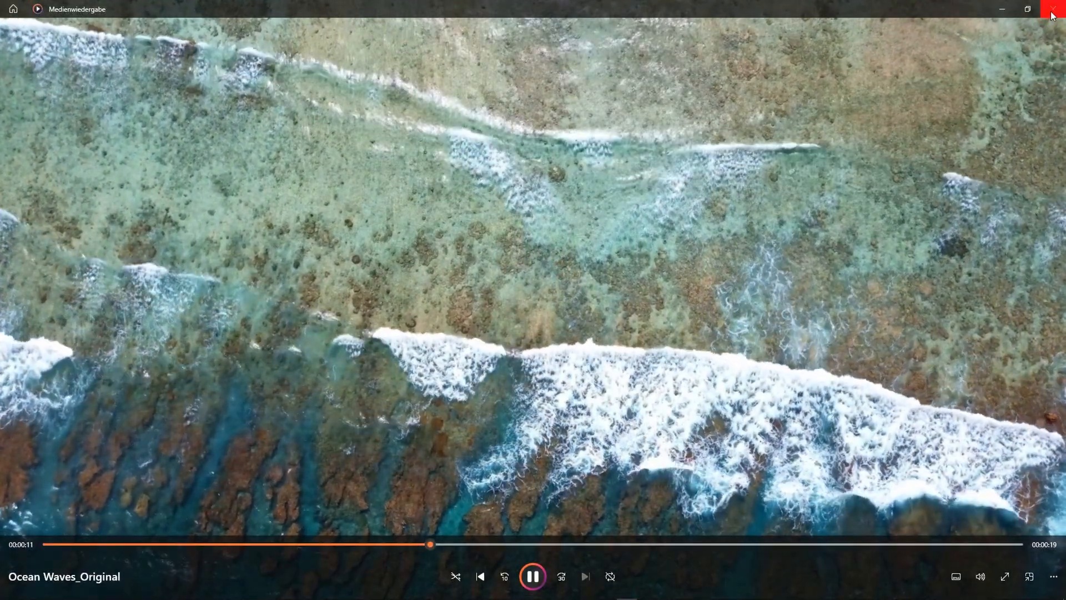
click(1052, 15)
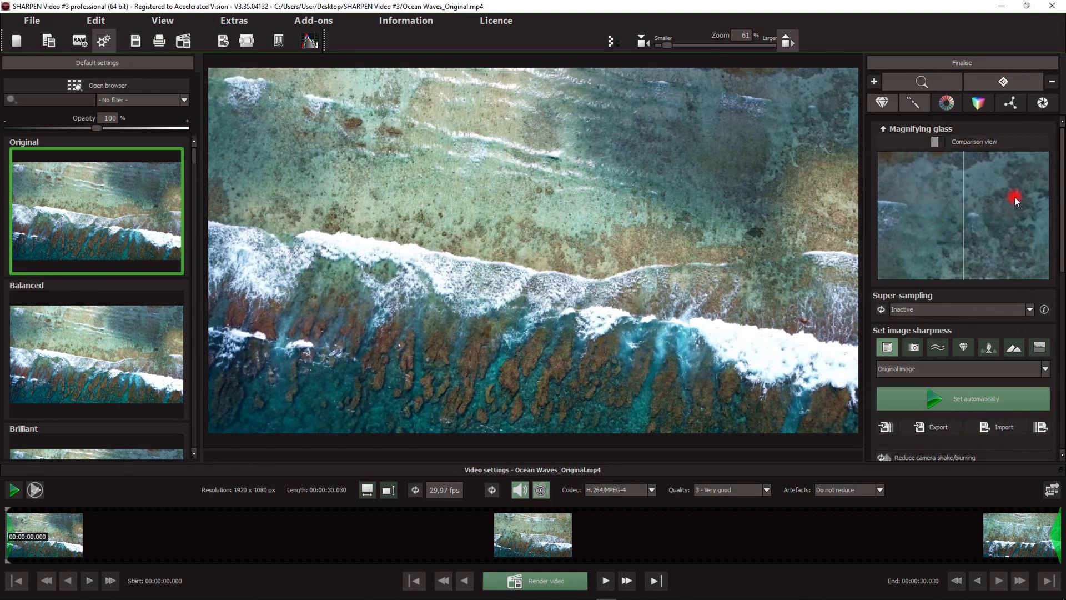
Hide the magnifying glass and all other expert tools, leaving only the image sharpness settings shown.
click(1050, 83)
click(1001, 82)
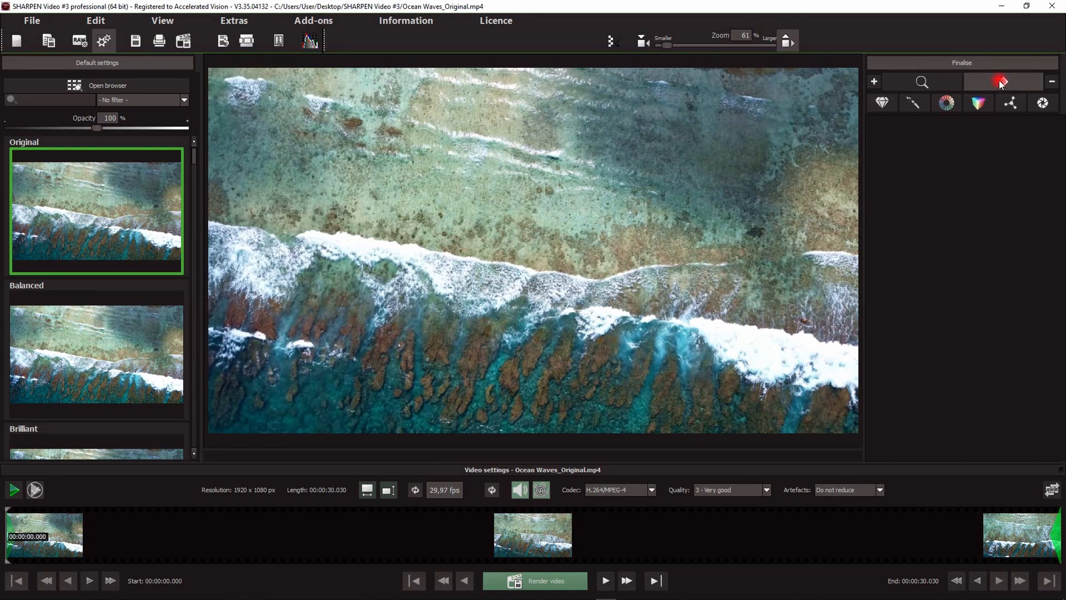
click(885, 102)
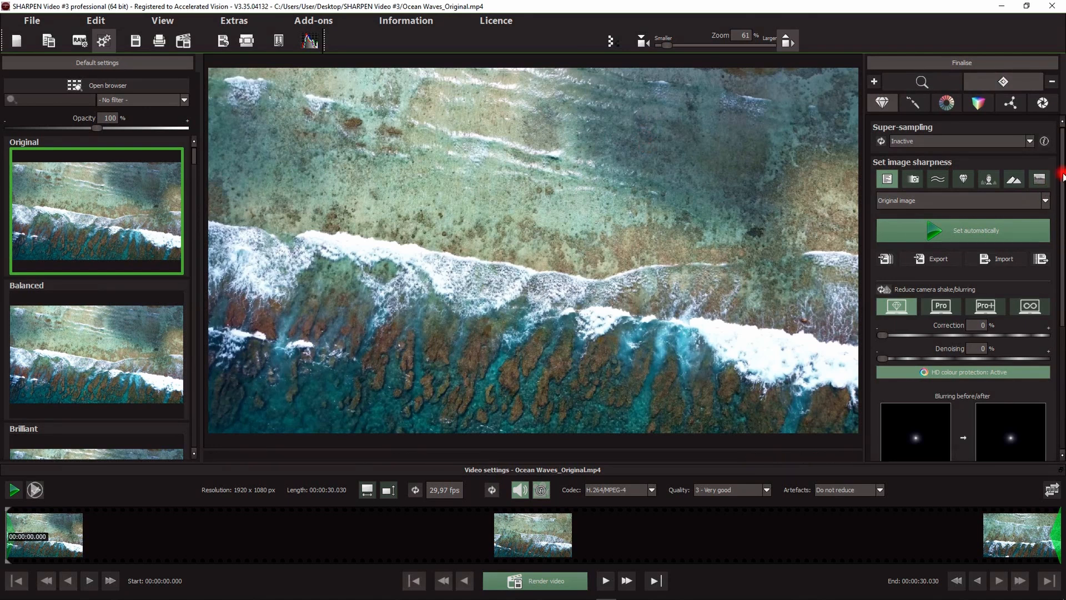
scroll(1063, 178, down, 2)
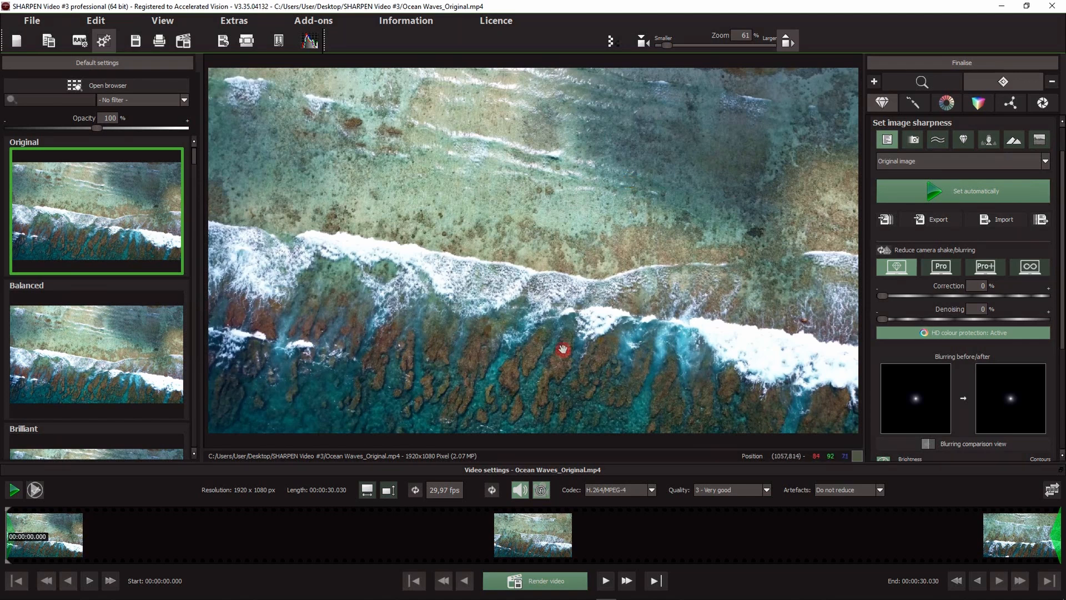
Try the automatic sharpness setting restricted to the haze/fog presets.
scroll(564, 350, up, 5)
scroll(539, 252, up, 2)
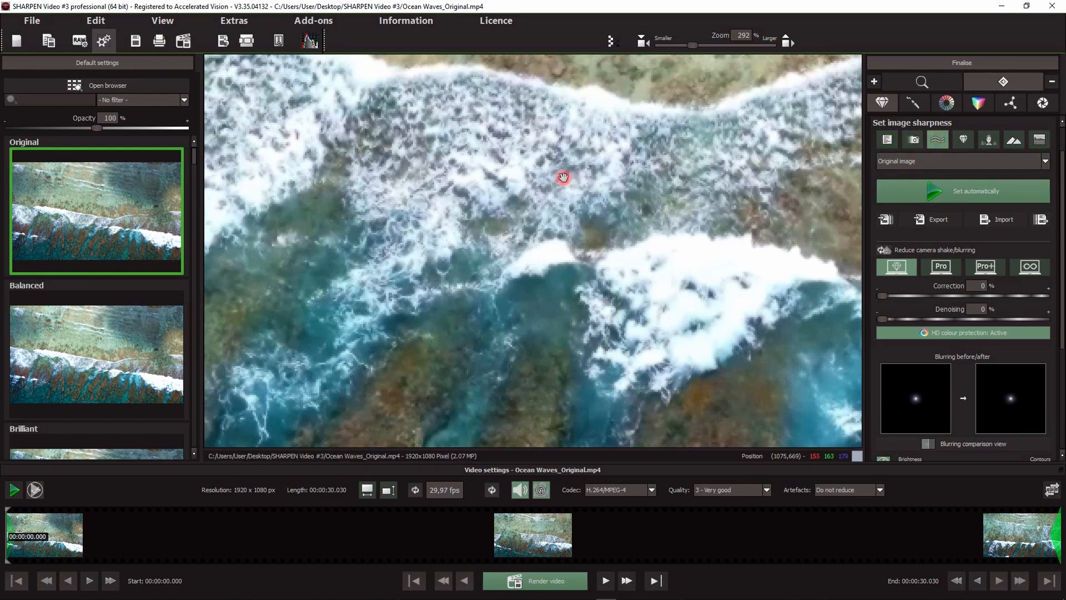
click(933, 143)
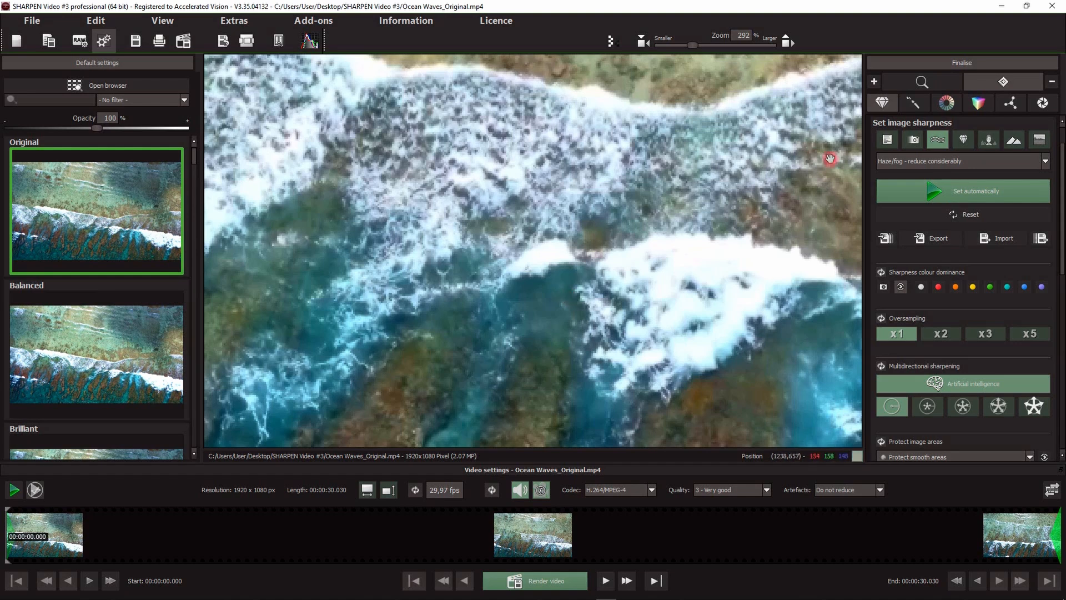
Switch the sharpness analysis back to all preset categories and have the image sharpness set automatically.
click(887, 141)
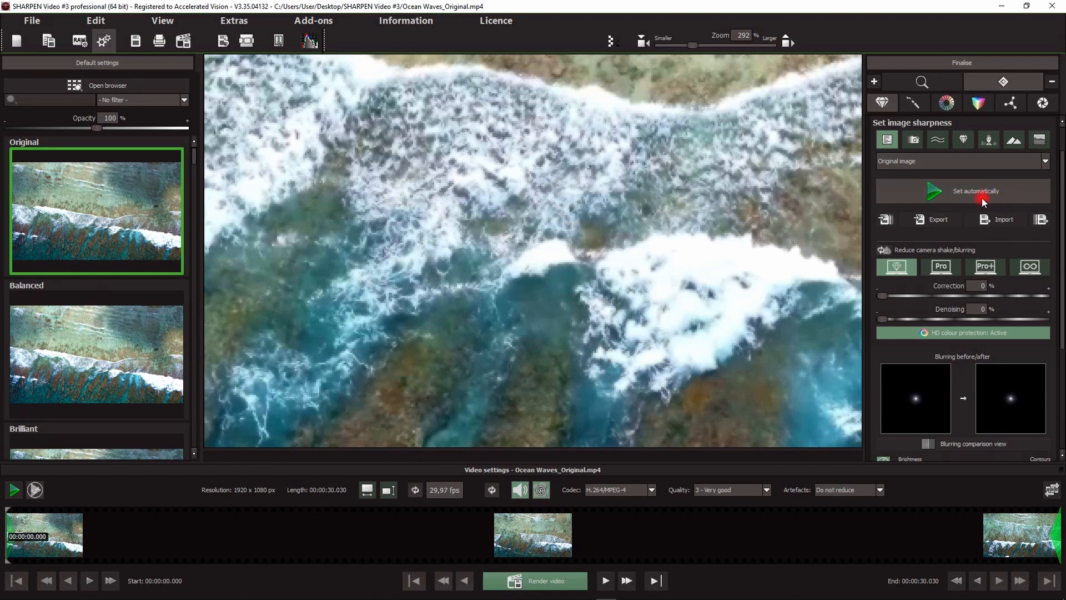
click(931, 162)
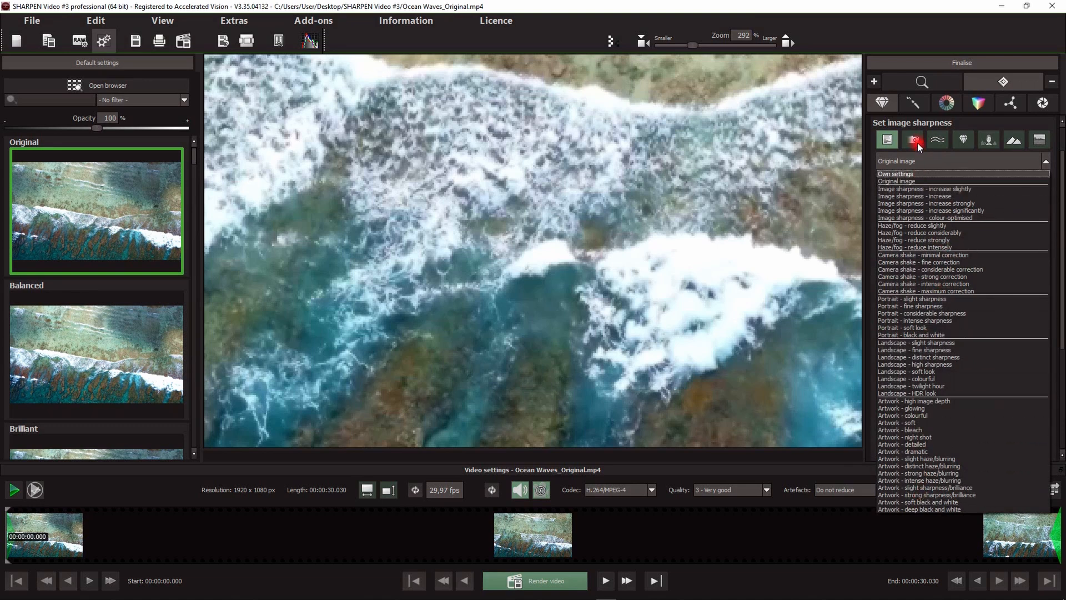
click(891, 141)
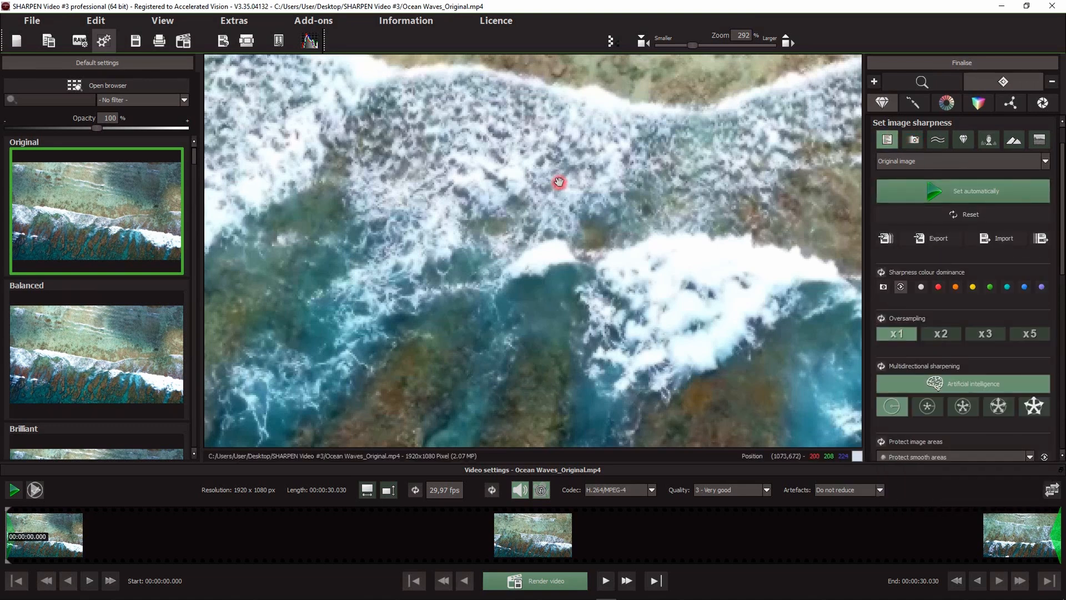
click(934, 189)
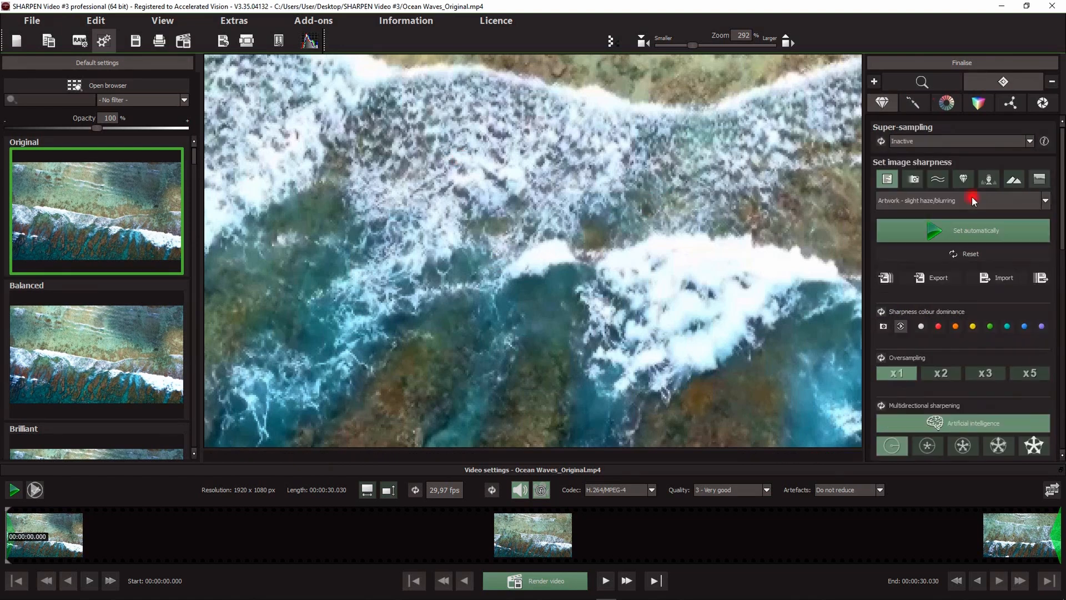
Compare the original and resulting image in the comparison view with the 400% magnifier, and hide the magnifying glass again.
click(911, 81)
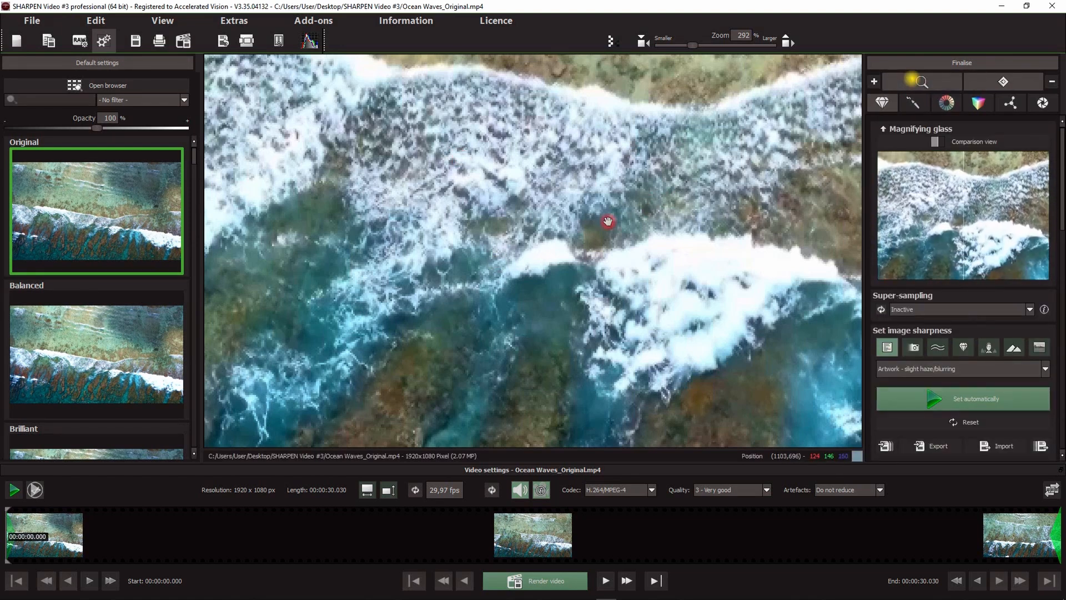
click(937, 141)
drag(643, 185, 539, 183)
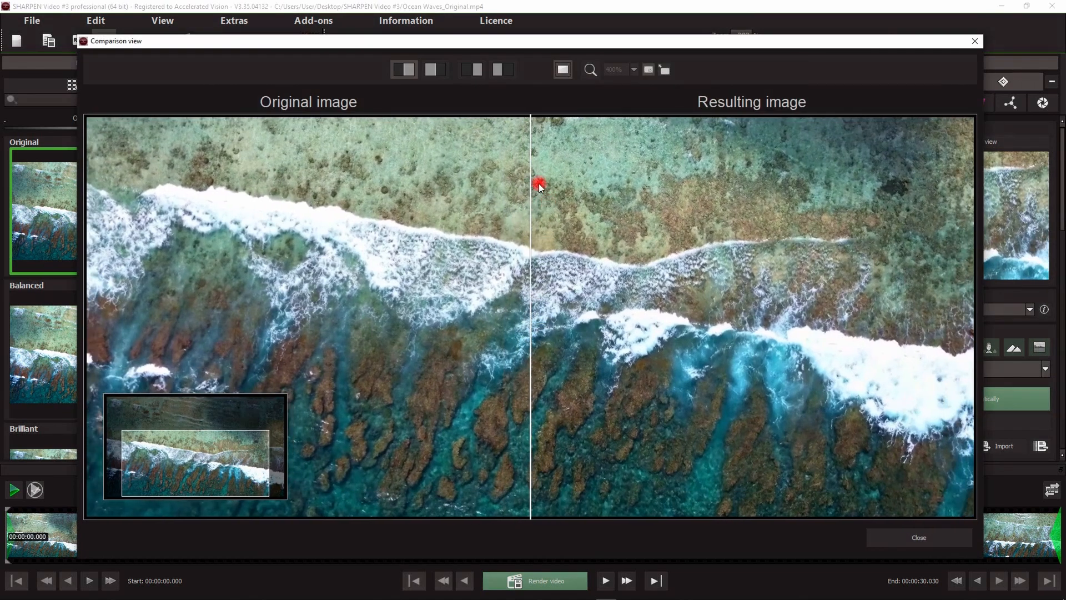
click(589, 69)
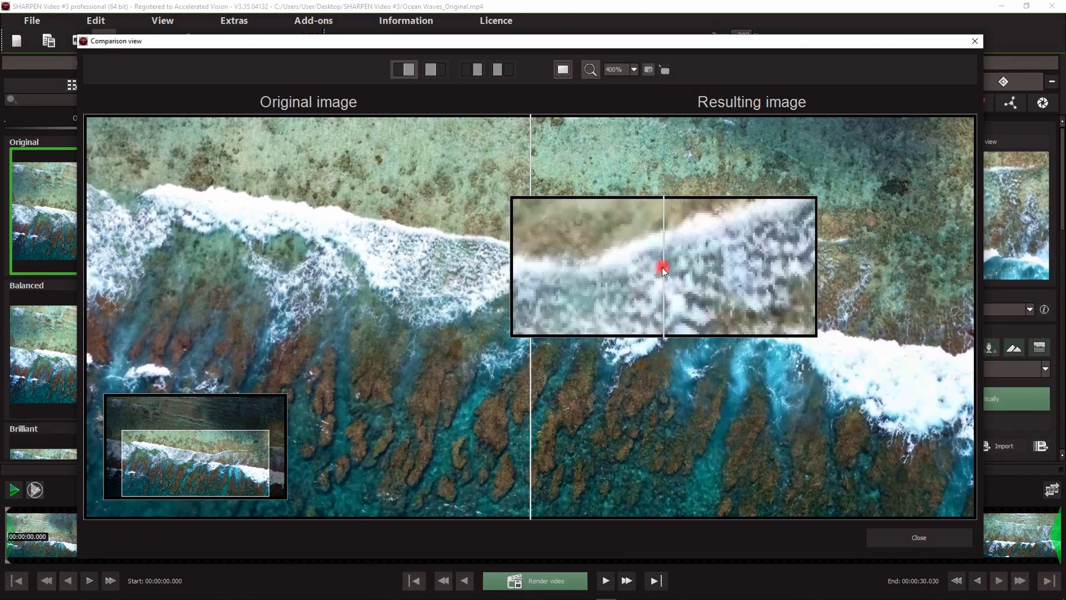
click(904, 535)
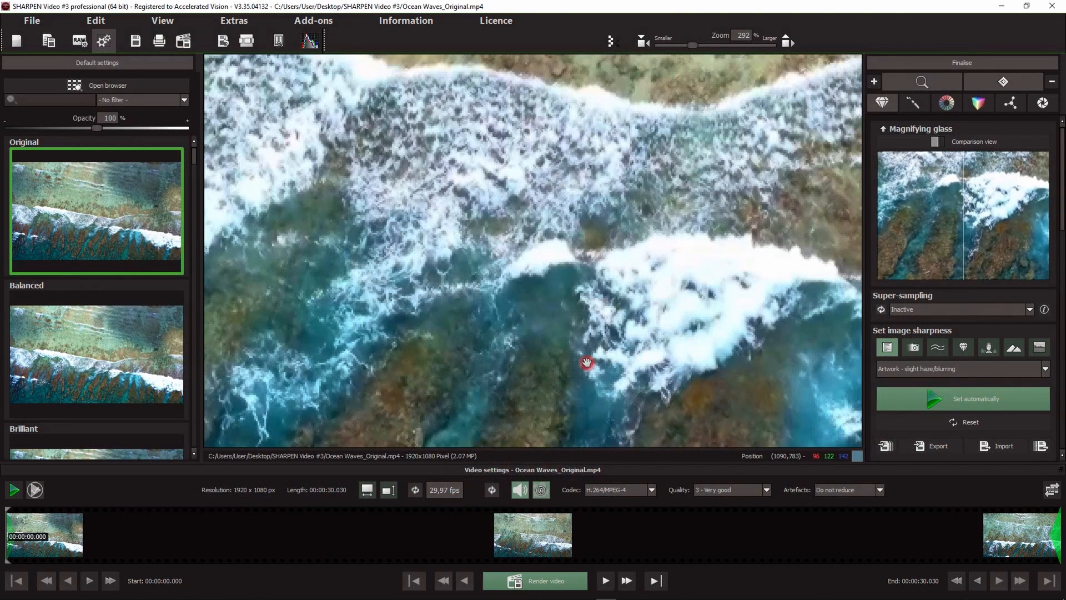
click(924, 82)
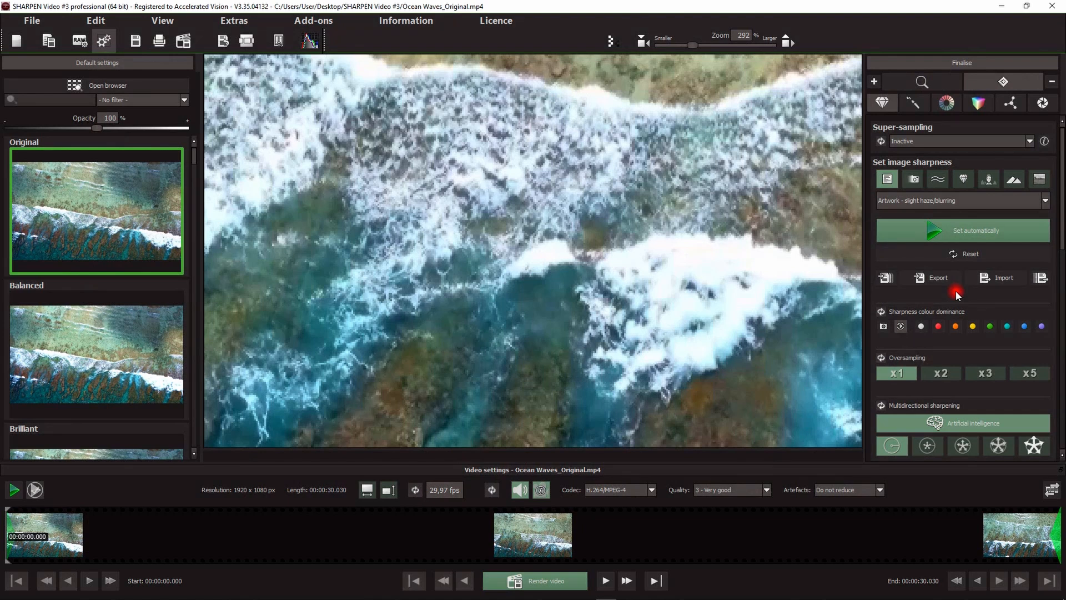
Apply the "Artwork - distinct haze/blurring" sharpness preset and set the camera shake/blurring radius to 143%.
click(918, 200)
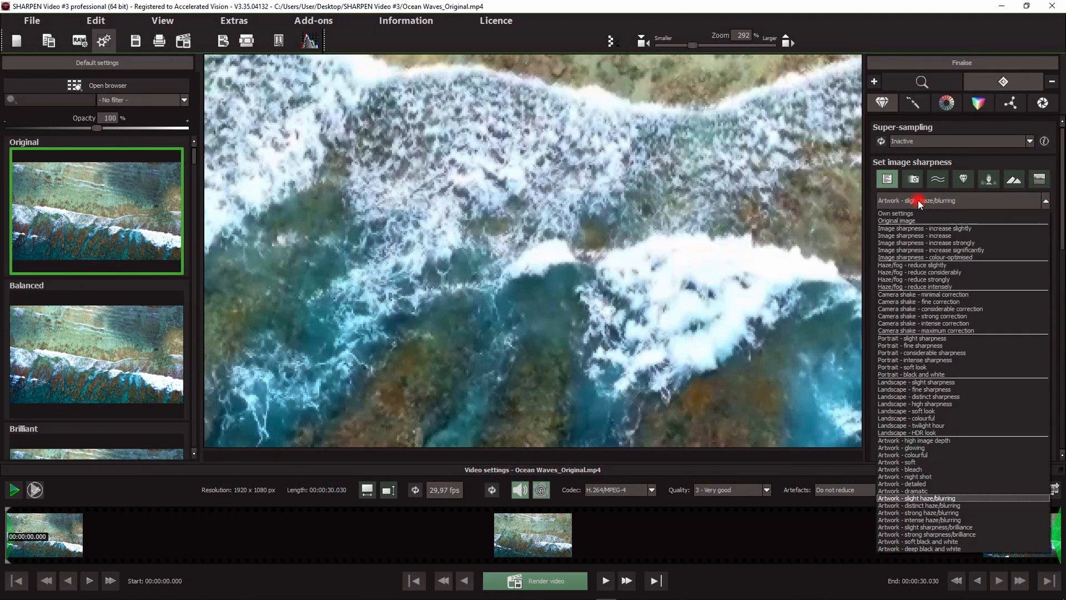
click(941, 505)
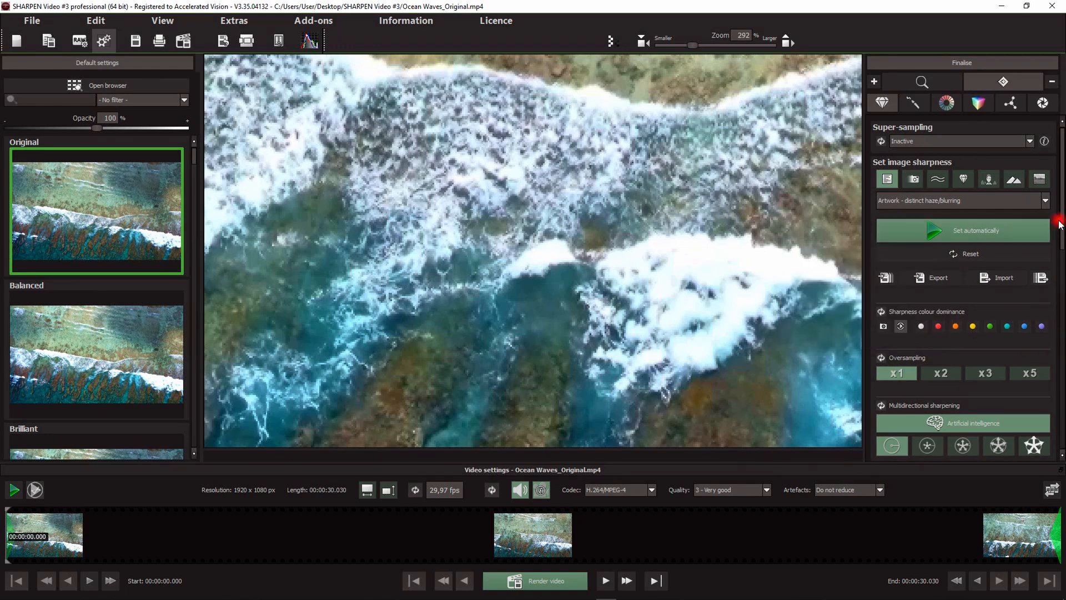
drag(1059, 224, 1061, 368)
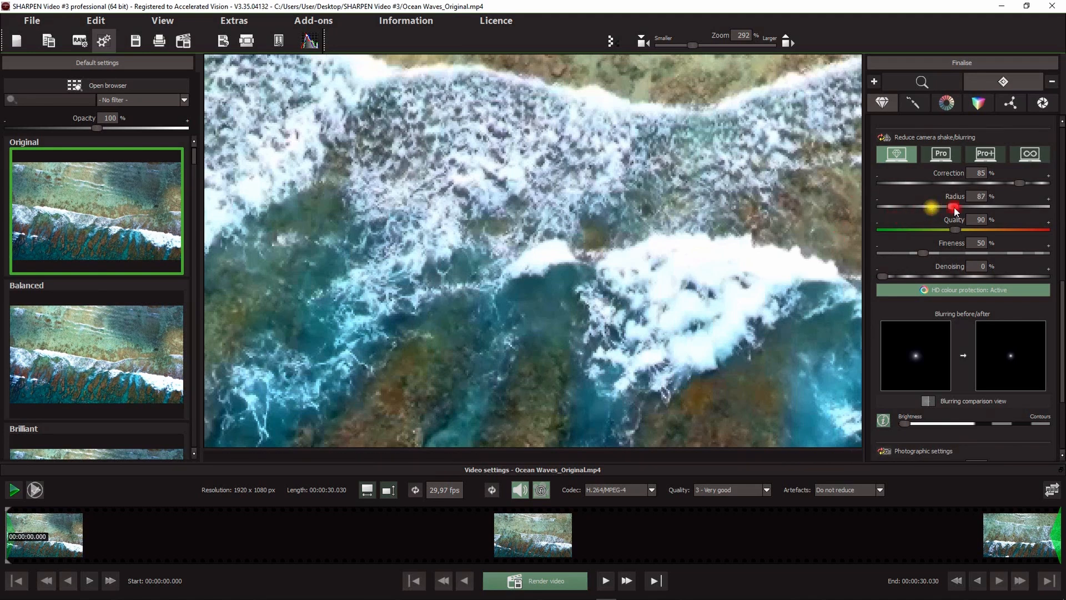
drag(996, 209, 1000, 208)
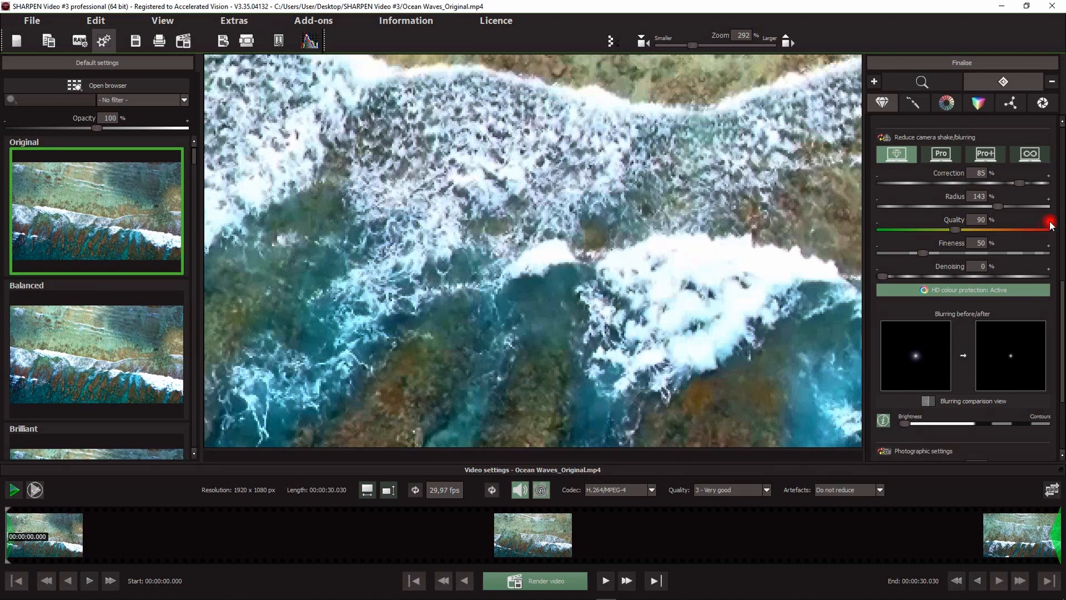
Set Remove haze to 64% in the photographic settings and compare the preview with the original image.
scroll(1062, 301, down, 4)
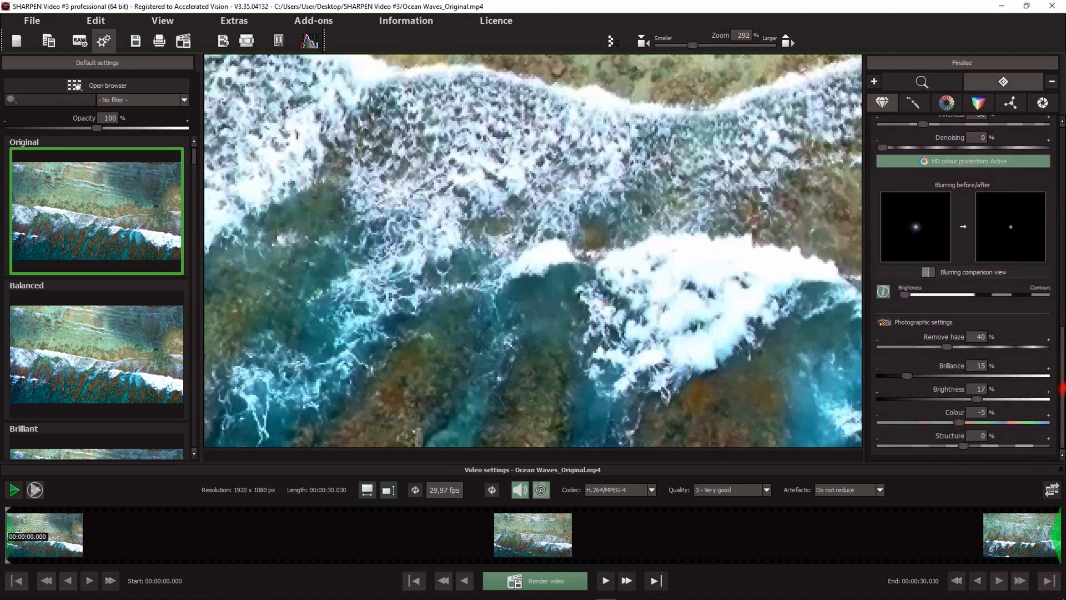
scroll(556, 272, down, 5)
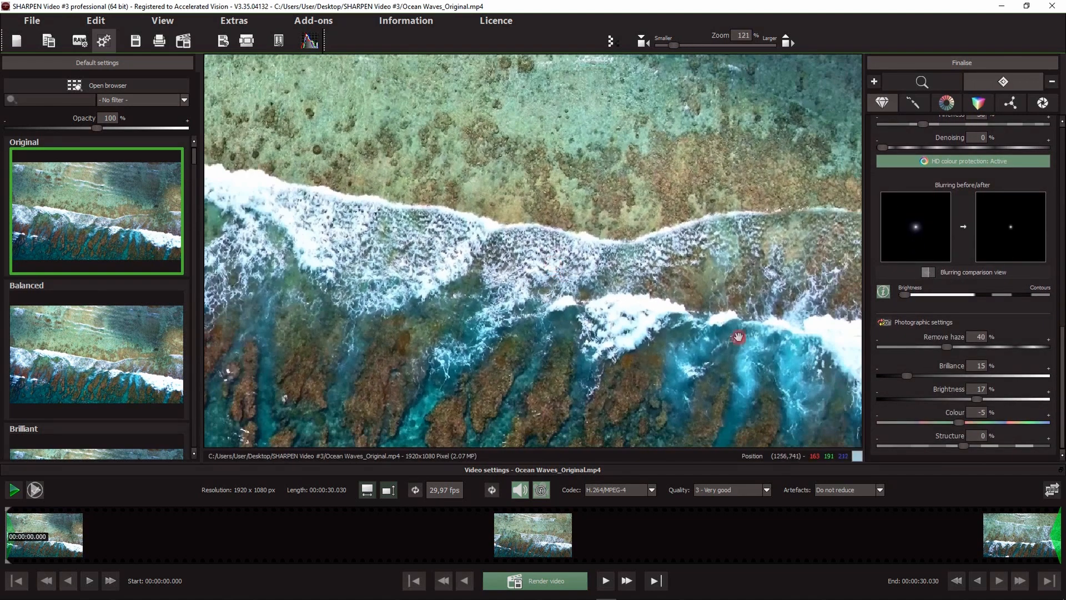
mouse_move(949, 351)
mouse_down()
mouse_move(931, 349)
mouse_move(945, 347)
mouse_up()
drag(971, 348, 986, 347)
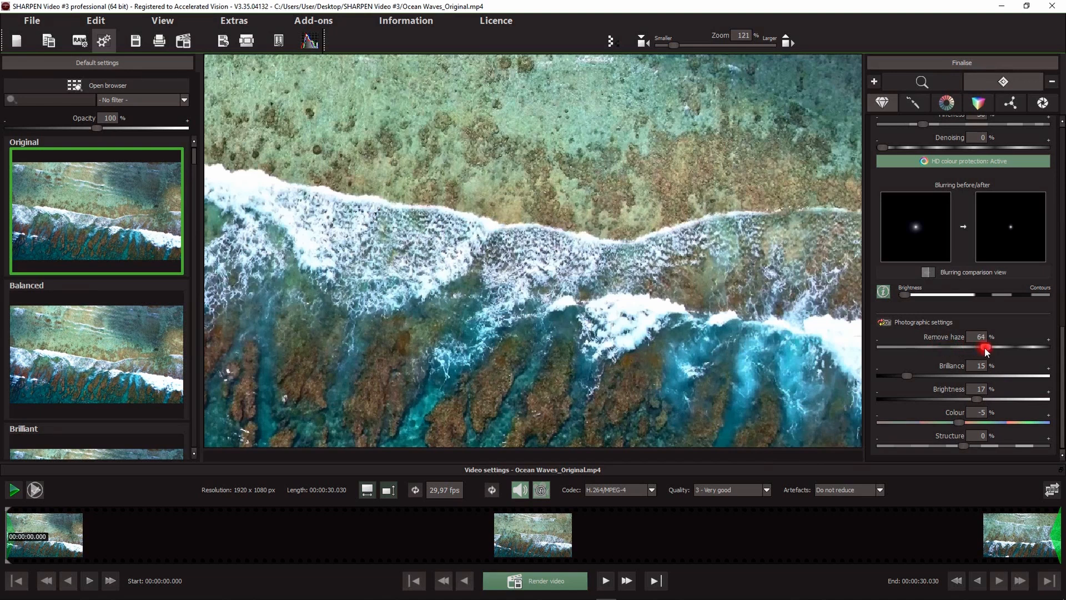
click(533, 332)
drag(532, 332, 530, 331)
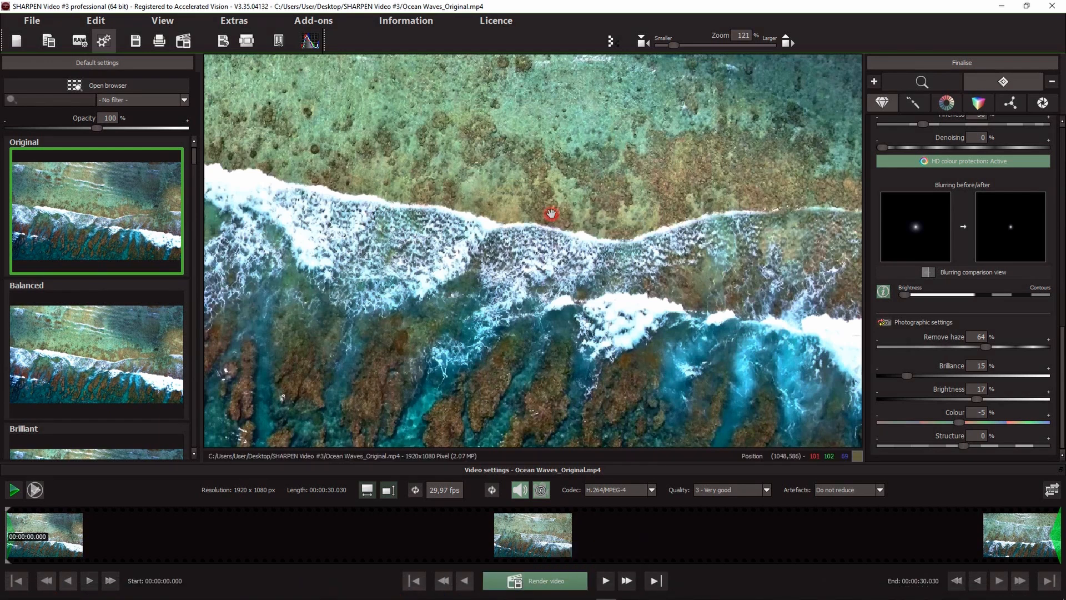
Activate multidirectional sharpening at the third of five levels, acknowledge the calculation notice, and lower it to the second level.
click(1061, 344)
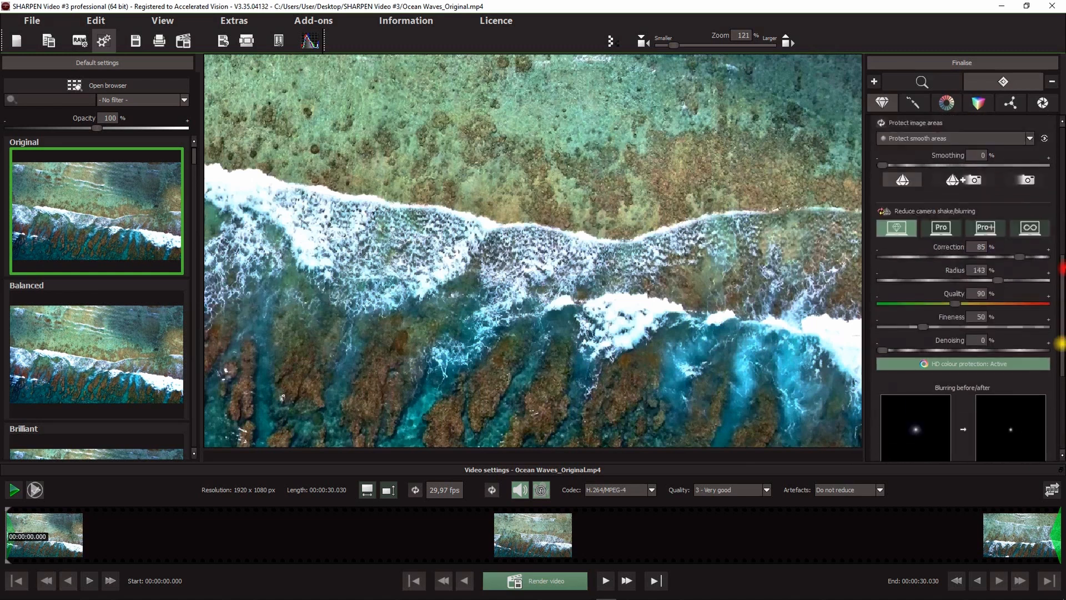
drag(1062, 268, 1063, 197)
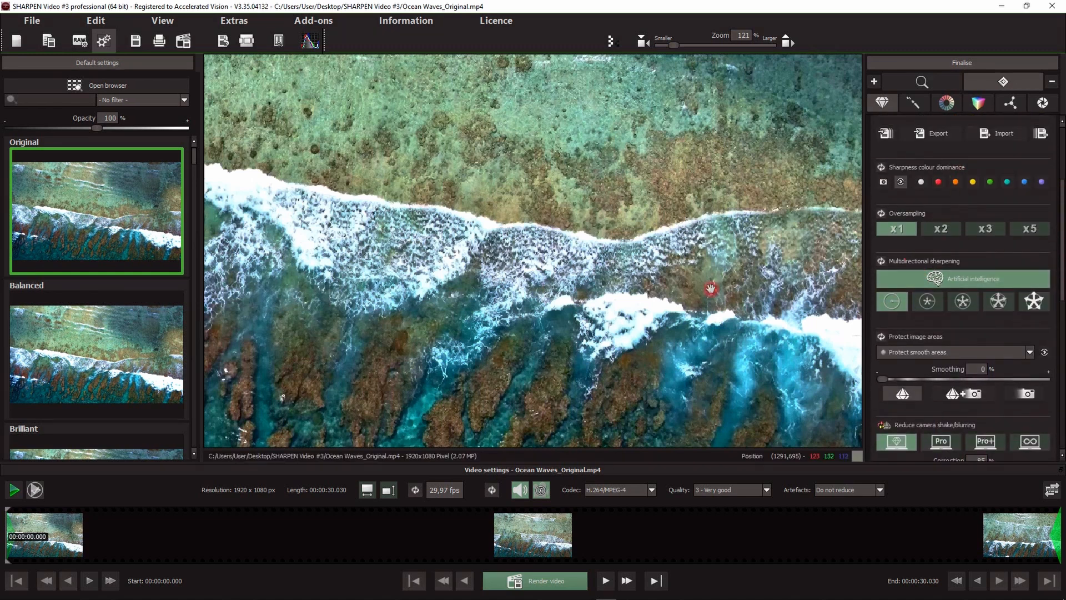
scroll(622, 342, up, 5)
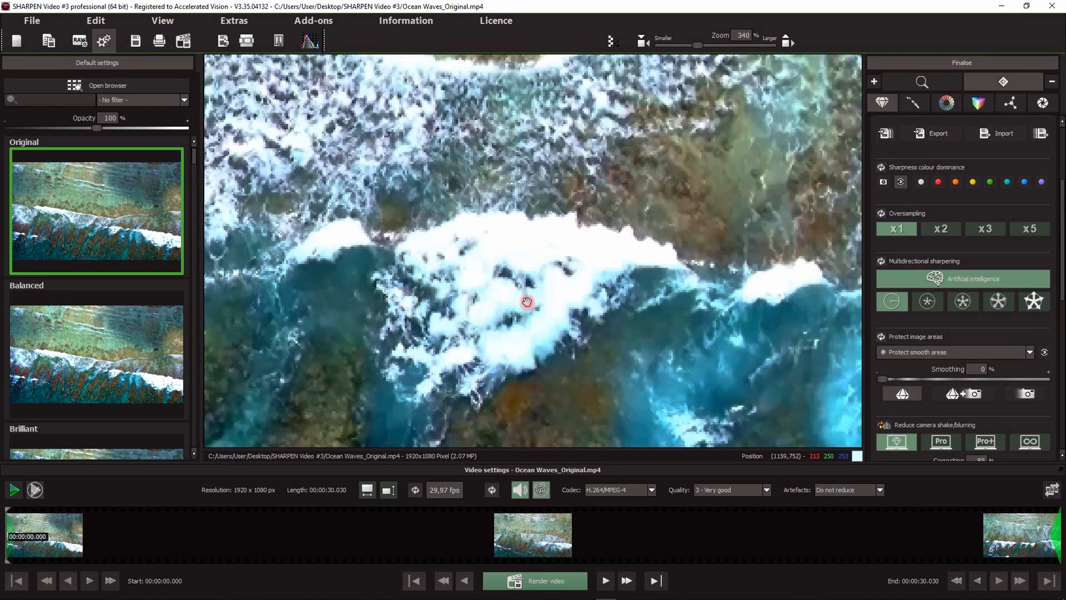
drag(527, 301, 561, 346)
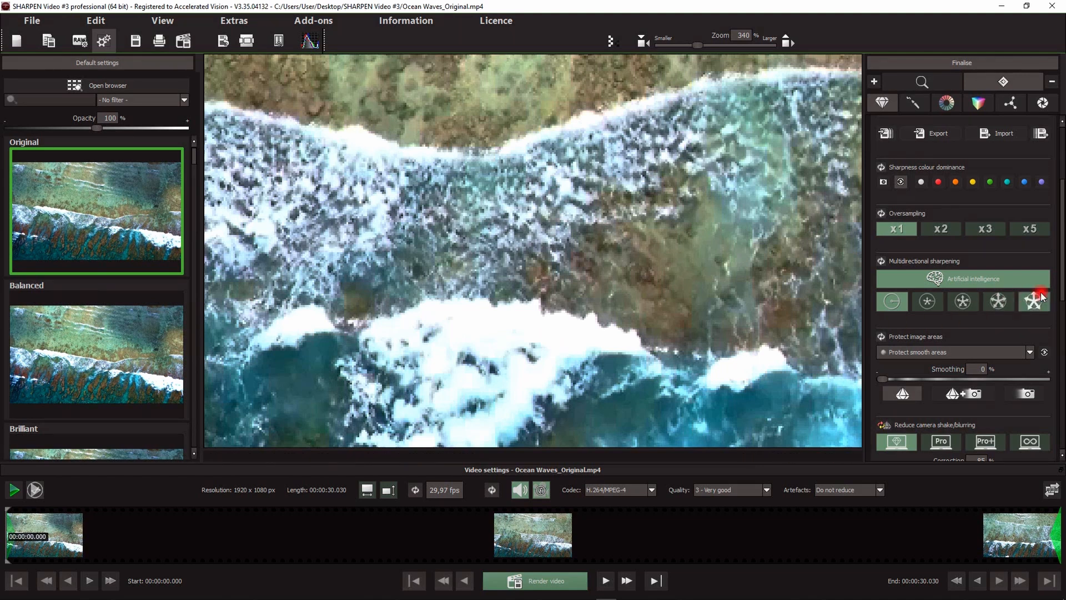
click(962, 301)
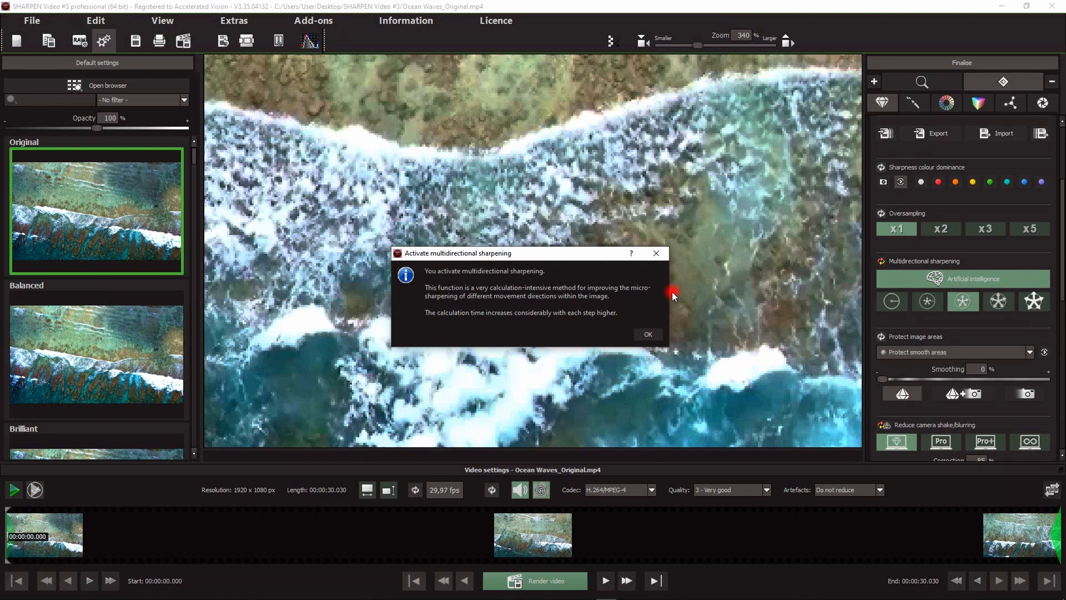
click(649, 334)
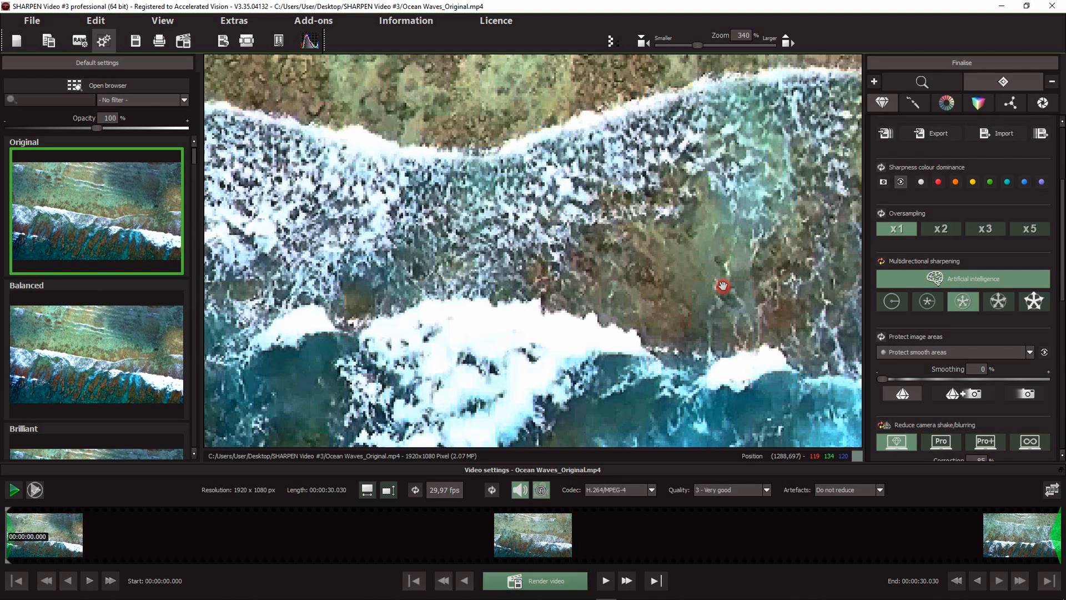
click(925, 302)
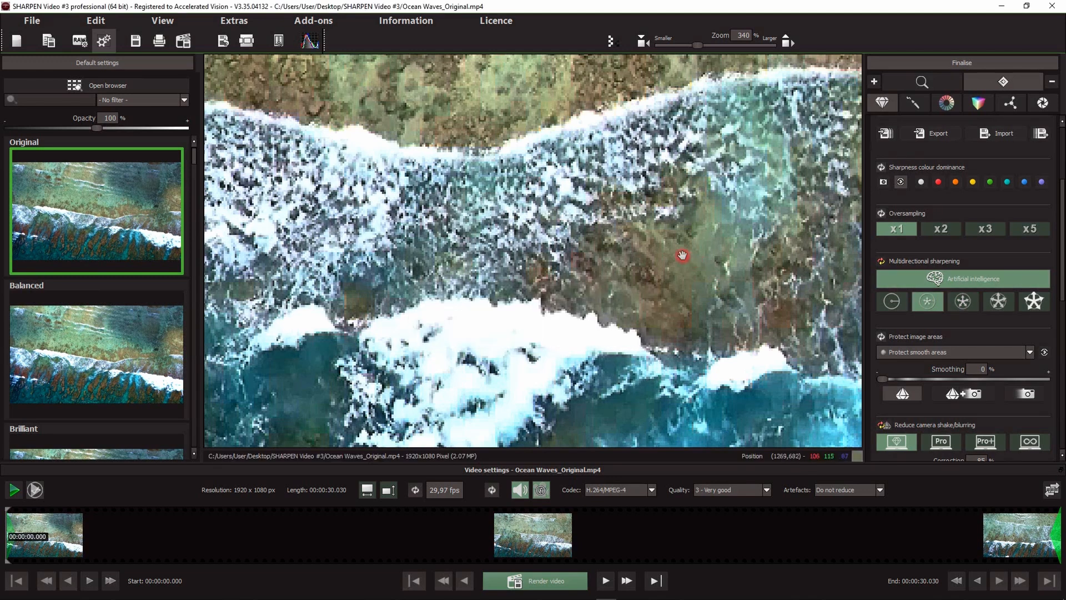
Inspect the sharpened waves and reef up close, and compare the wider preview with the original image.
drag(497, 233, 702, 302)
drag(384, 283, 621, 226)
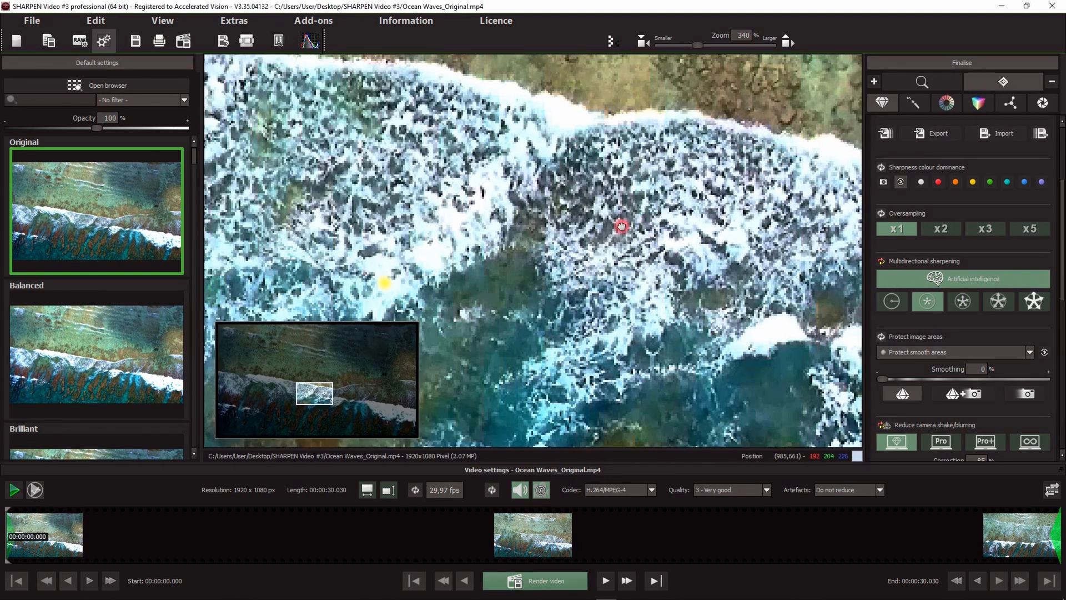
drag(585, 340, 612, 202)
scroll(507, 329, up, 1)
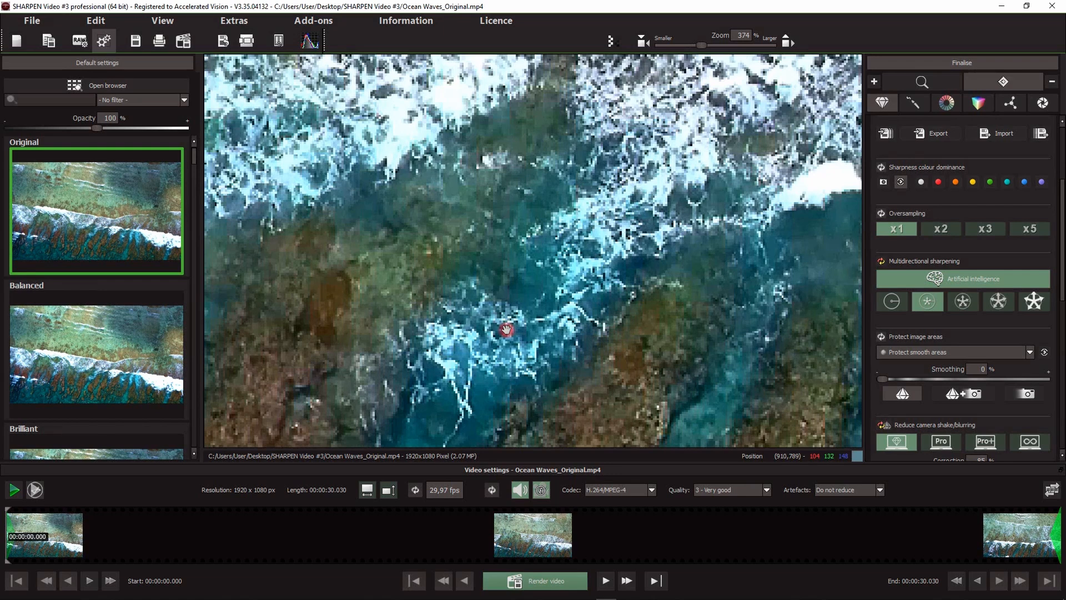
scroll(506, 330, down, 8)
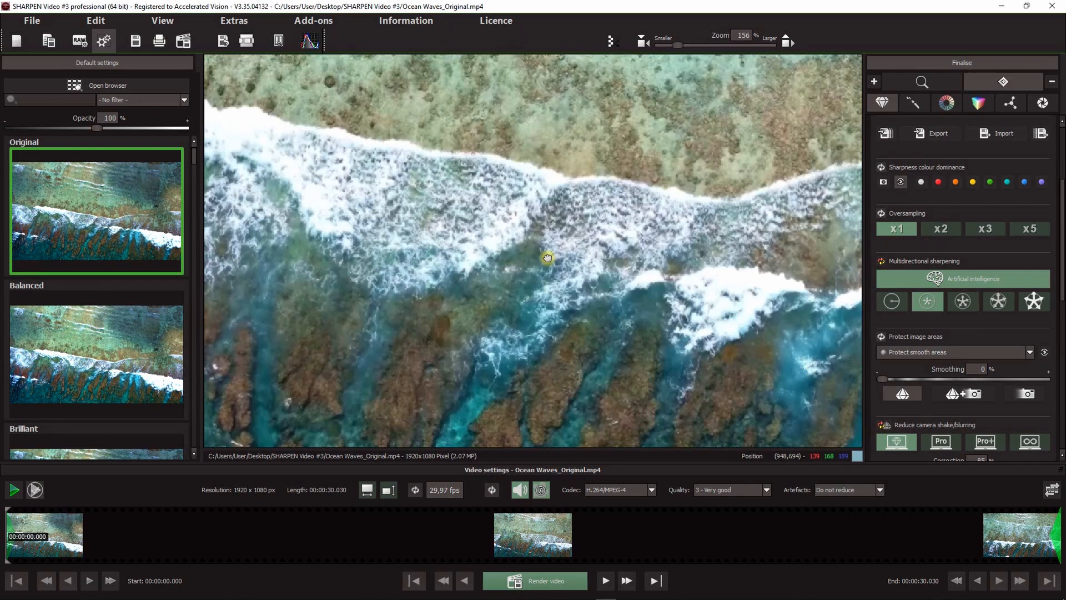
click(547, 257)
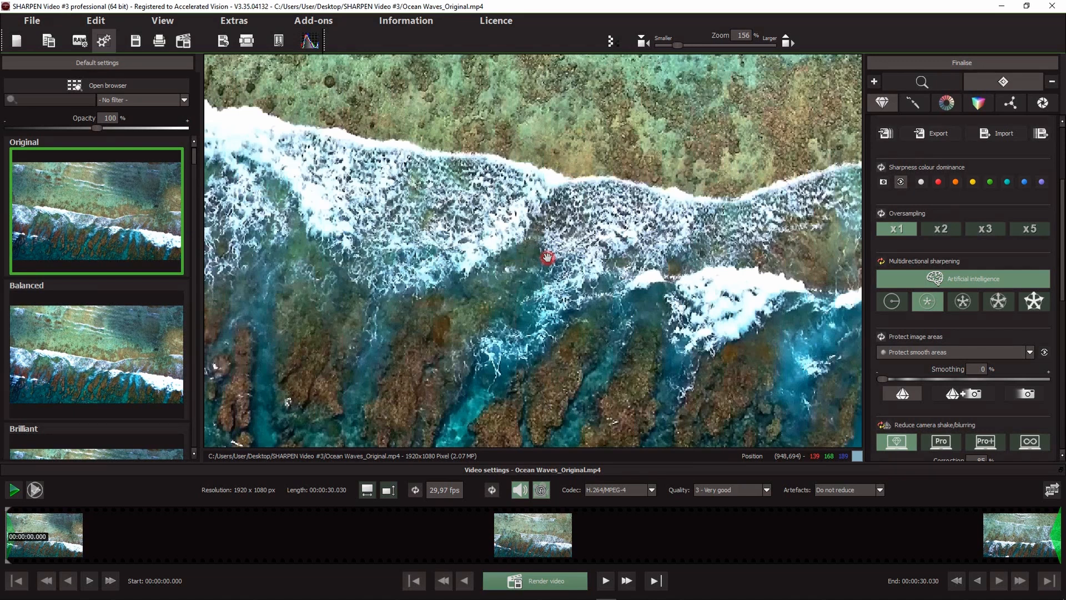
Set the camera shake/blurring radius to 96% and examine the sharpened foam up close.
scroll(1030, 341, down, 3)
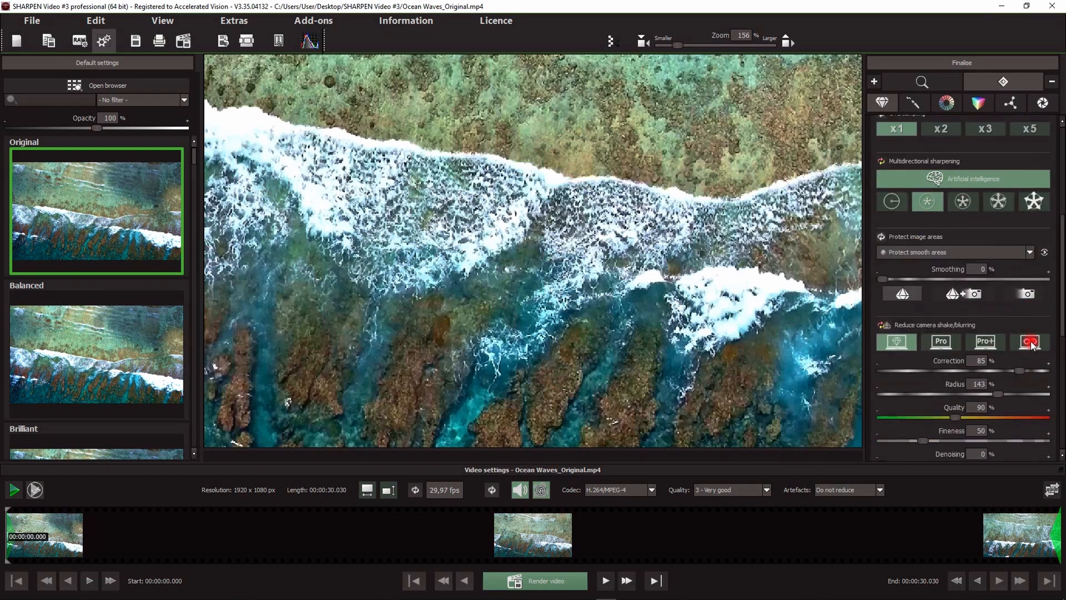
scroll(1030, 341, down, 2)
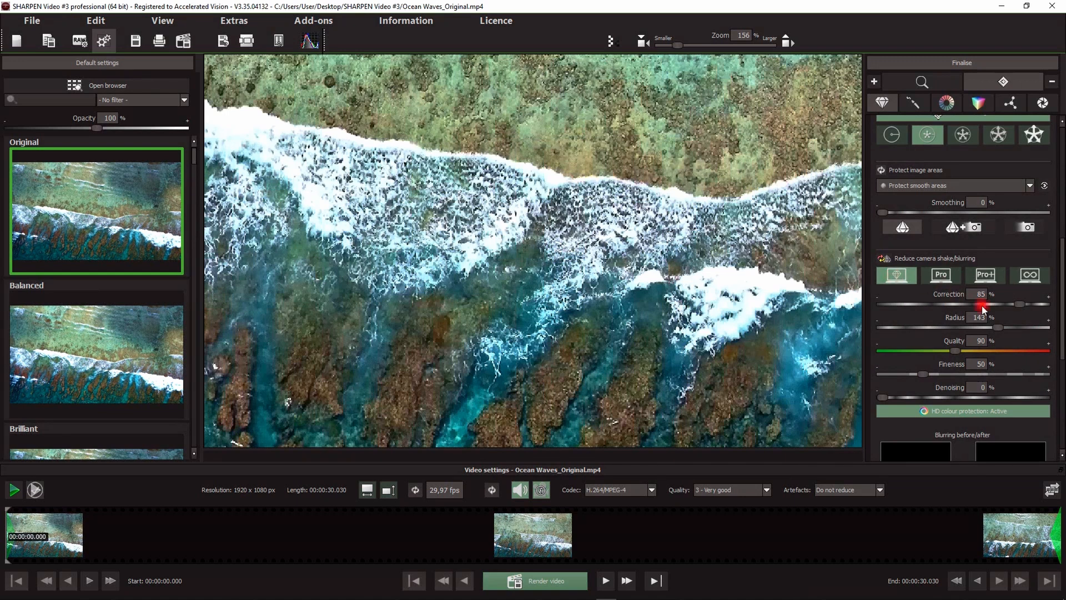
drag(996, 328, 959, 329)
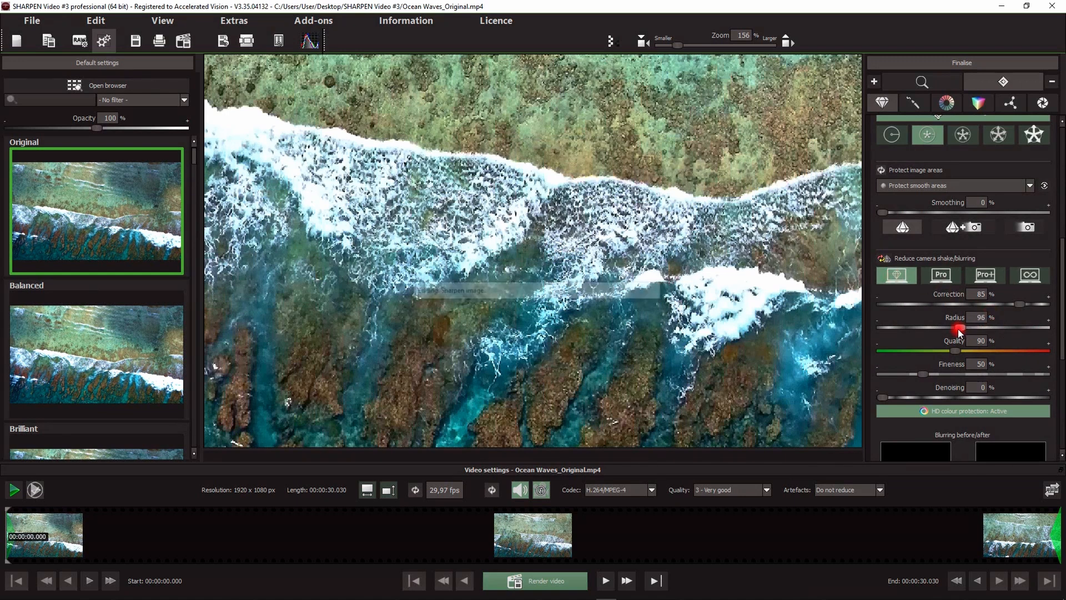
scroll(540, 228, up, 5)
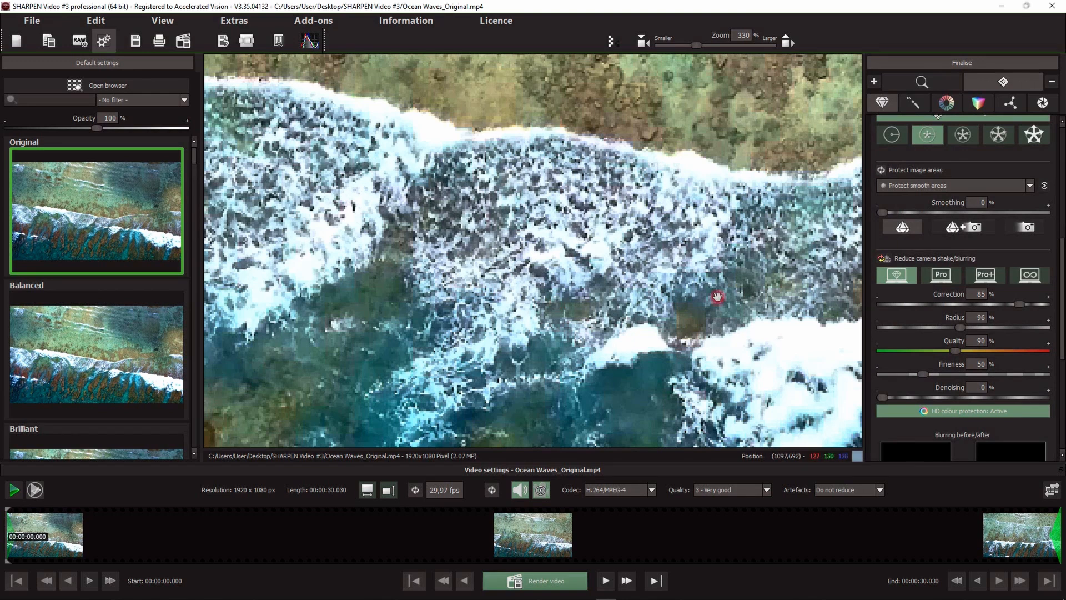
Try the Pro and Pro+ methods for reducing camera shake/blurring, compare them on the foam, and return to the first method.
click(941, 274)
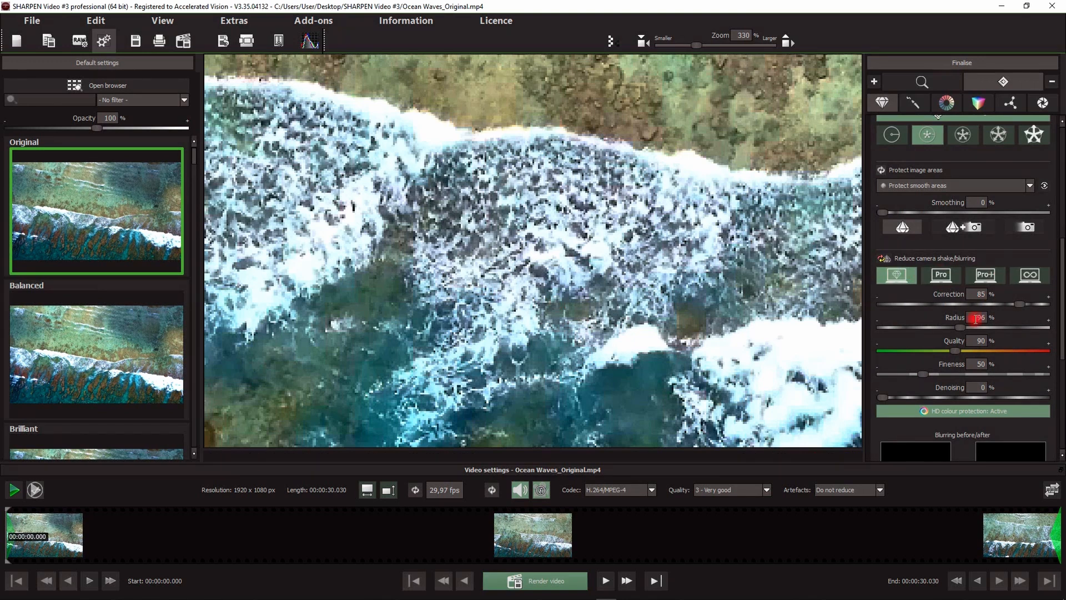
scroll(976, 318, down, 2)
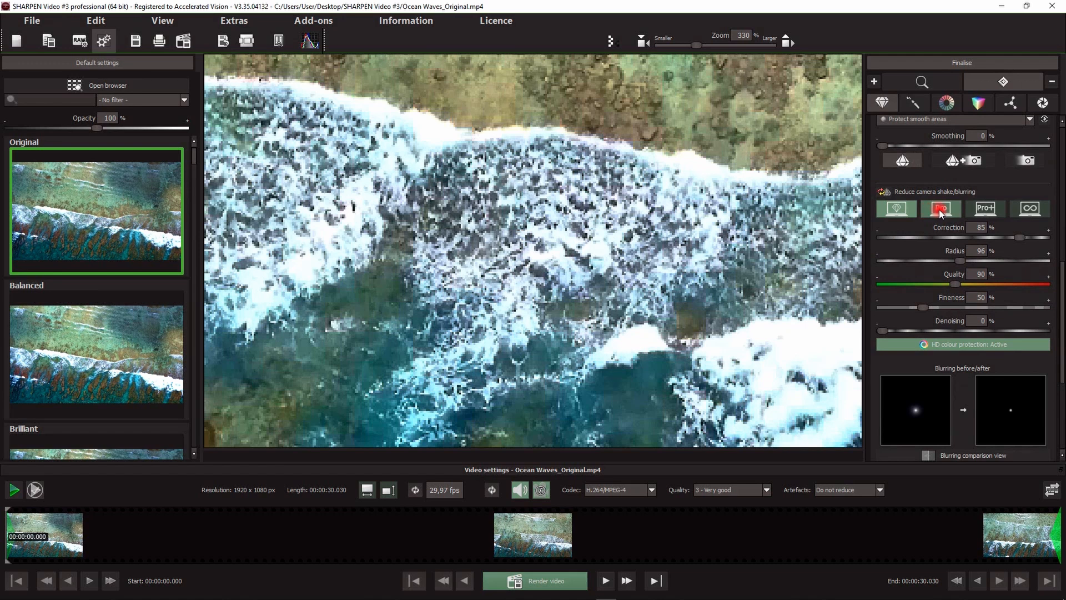
click(900, 210)
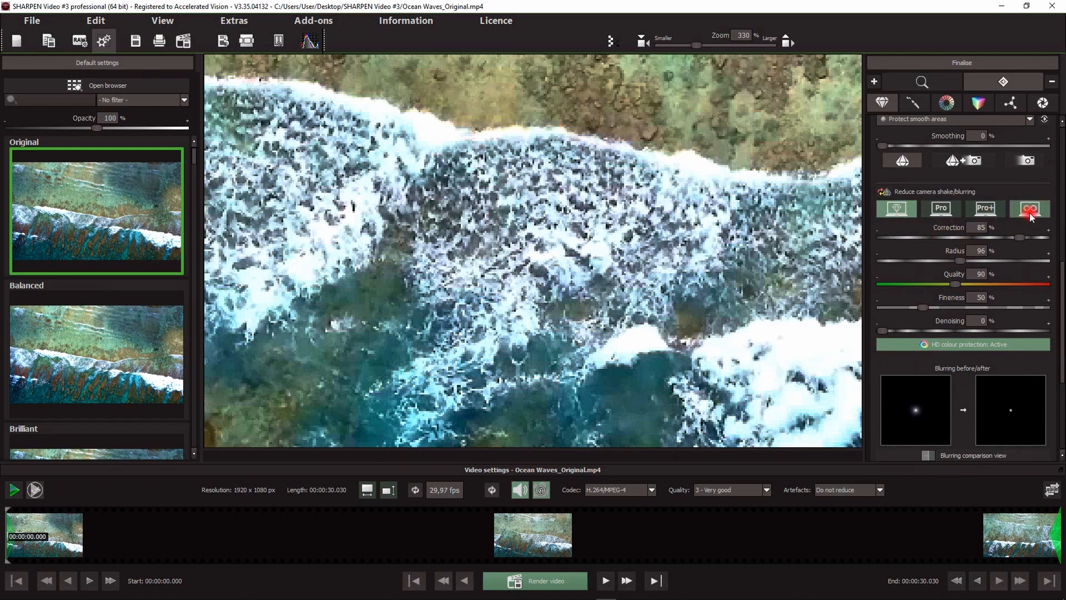
click(944, 210)
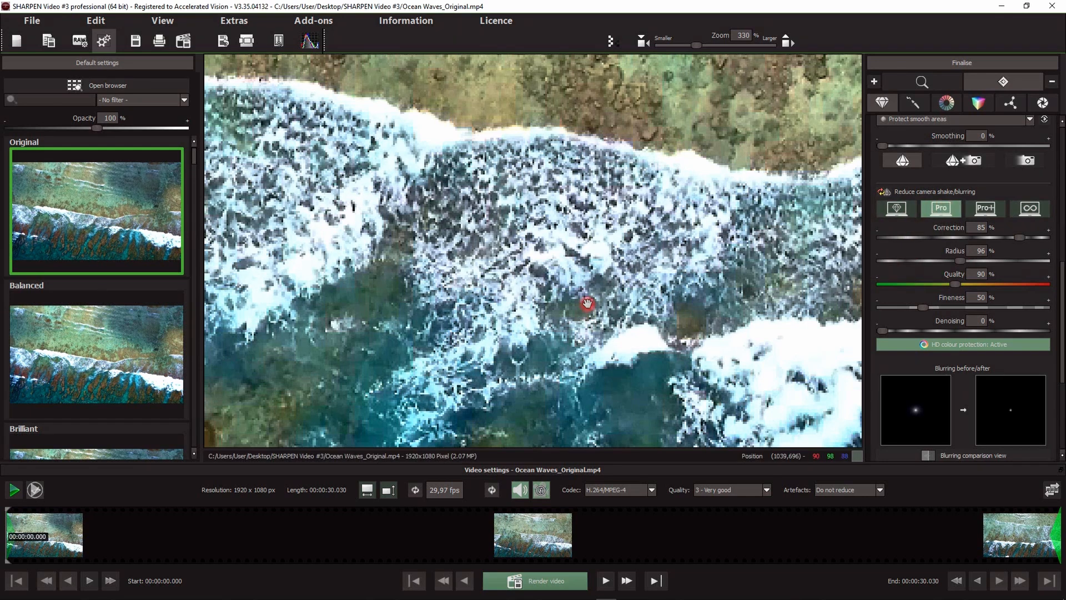
click(986, 208)
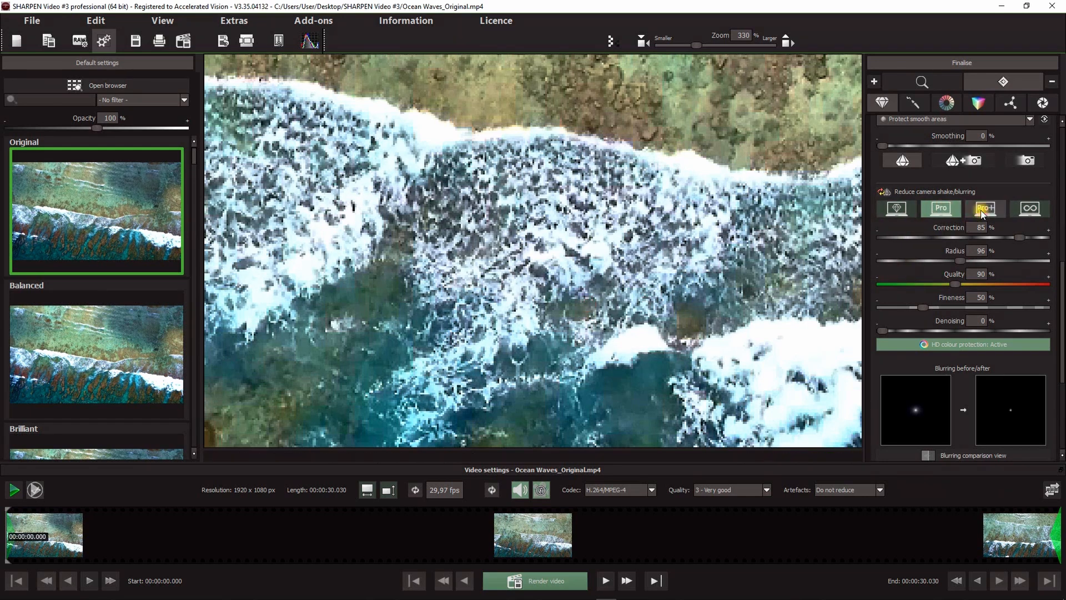
click(590, 329)
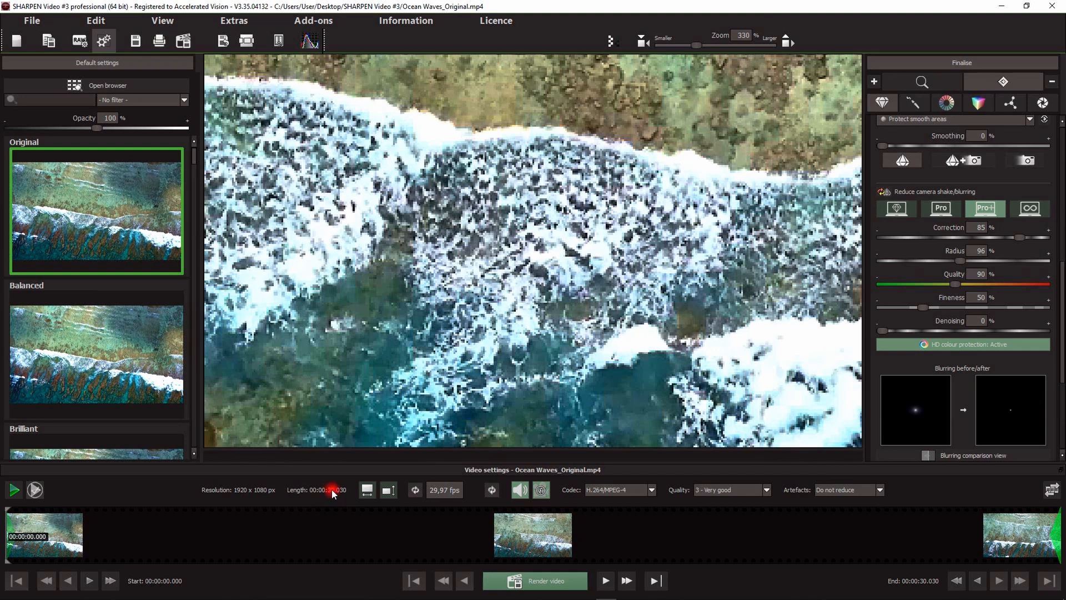
click(529, 236)
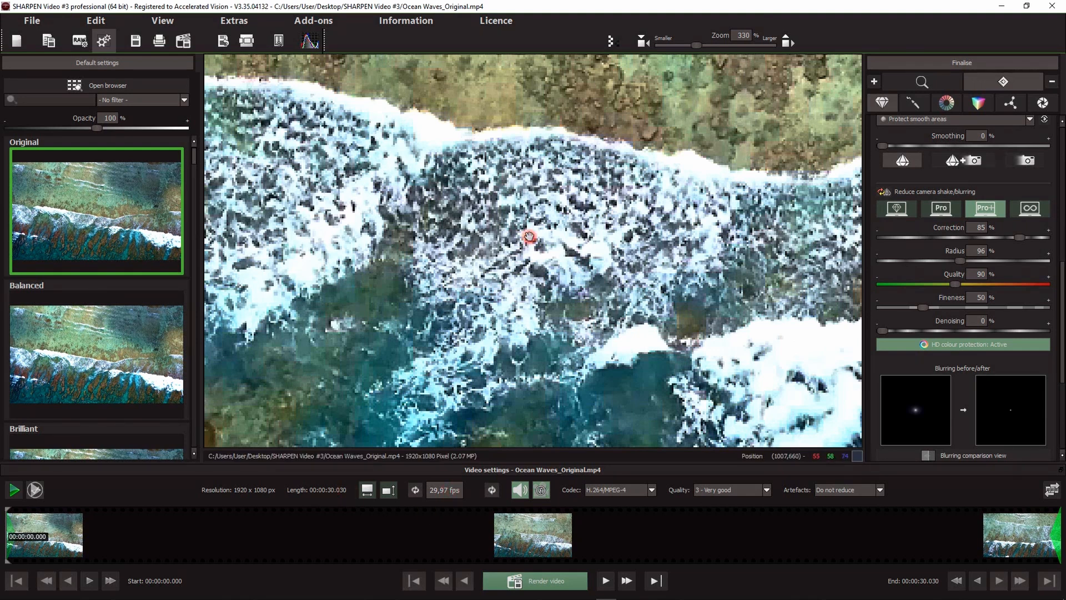
click(897, 208)
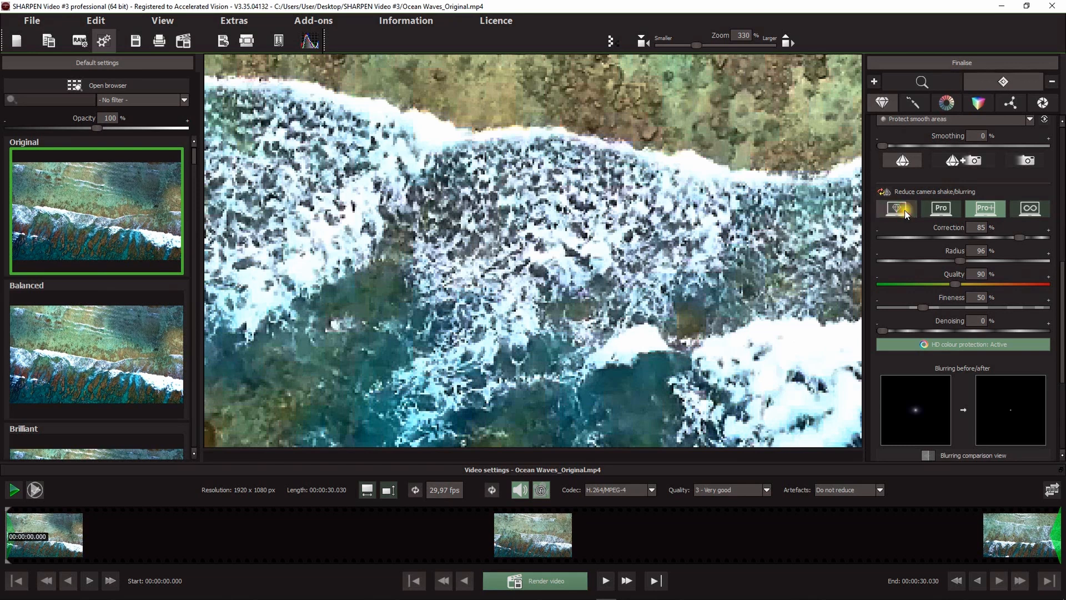
drag(482, 247, 722, 252)
click(896, 208)
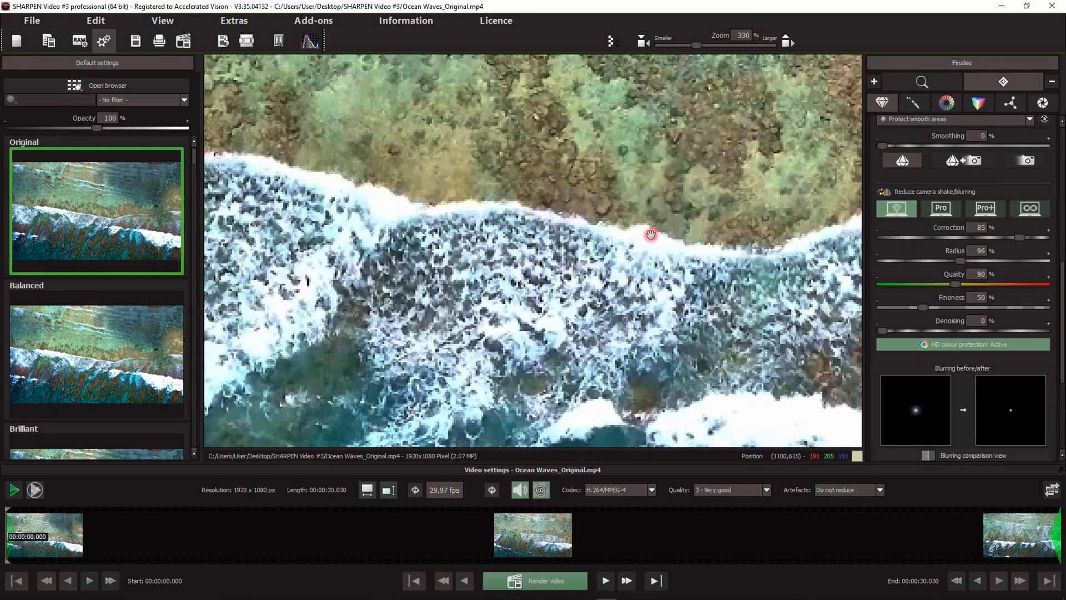
Set super-sampling to 2-fold and examine its effect along the edge of the breaking wave.
click(983, 274)
scroll(983, 273, up, 10)
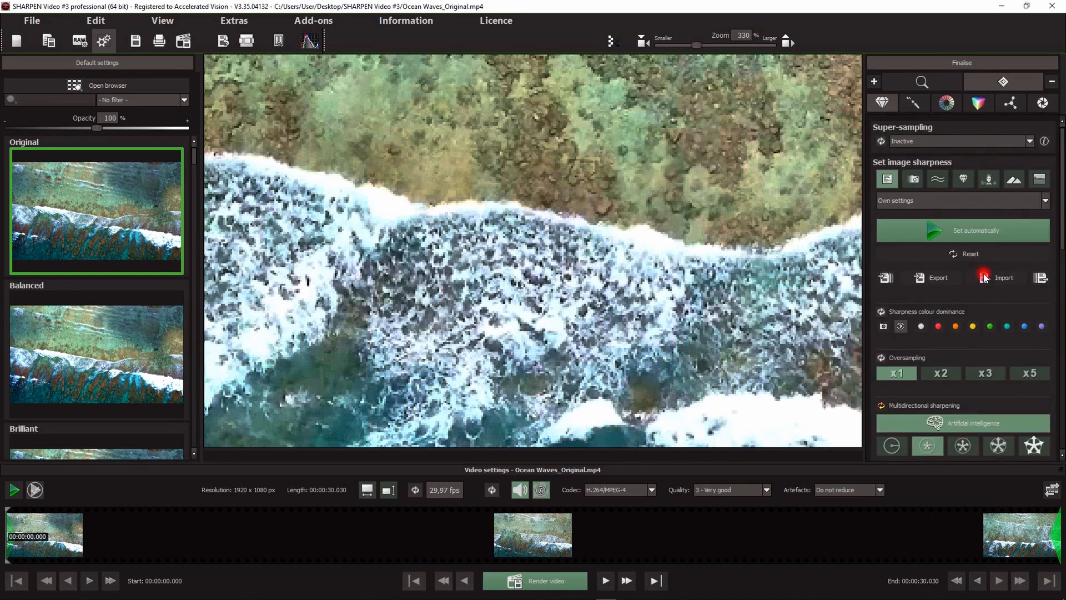
drag(583, 269, 547, 168)
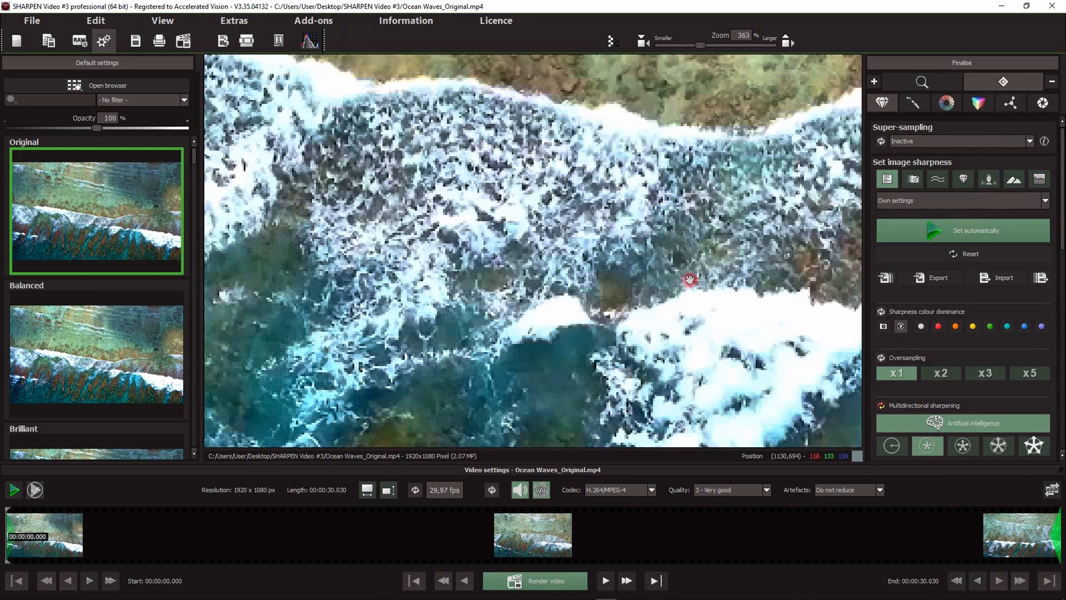
scroll(694, 282, up, 3)
drag(718, 283, 365, 240)
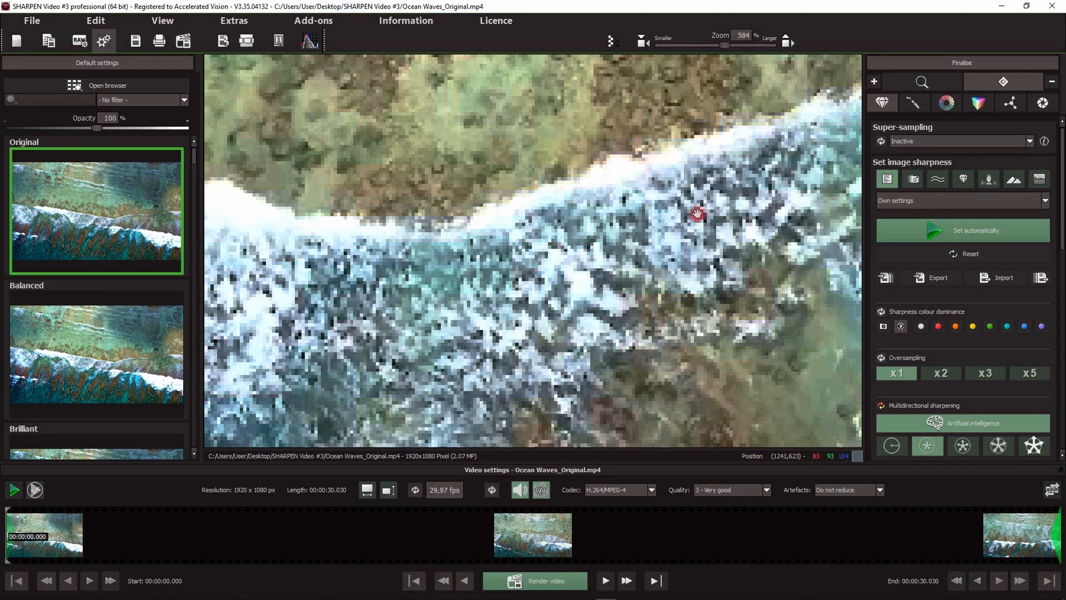
click(929, 140)
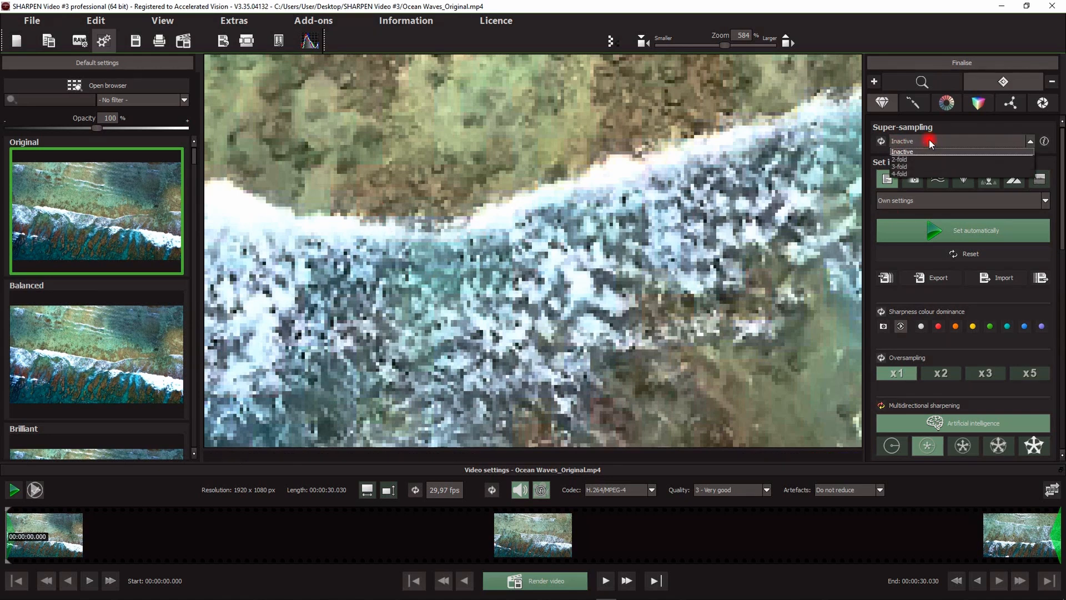
click(905, 159)
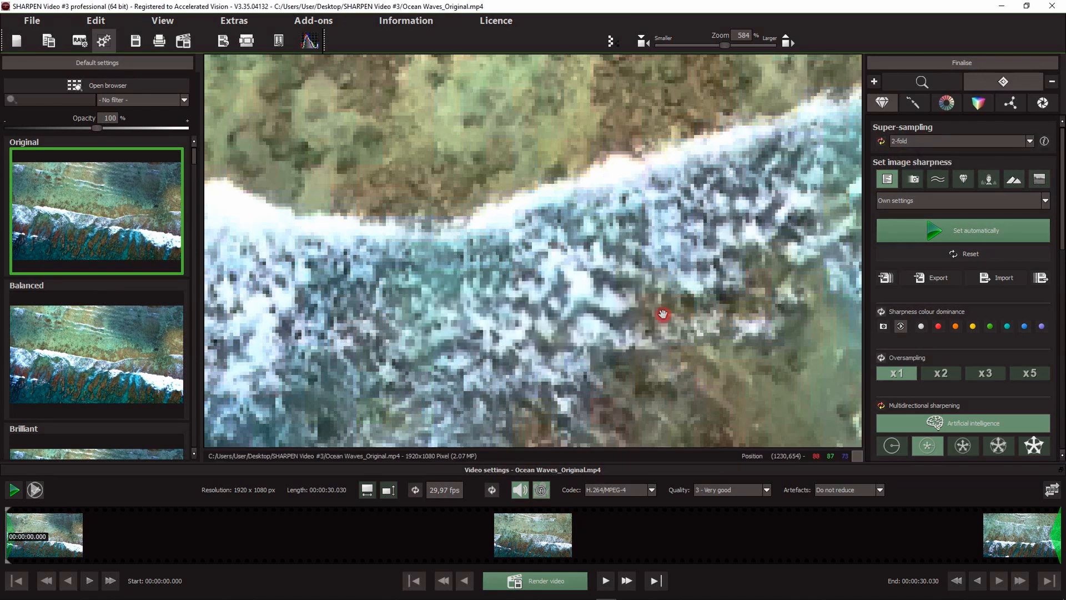
scroll(514, 250, down, 5)
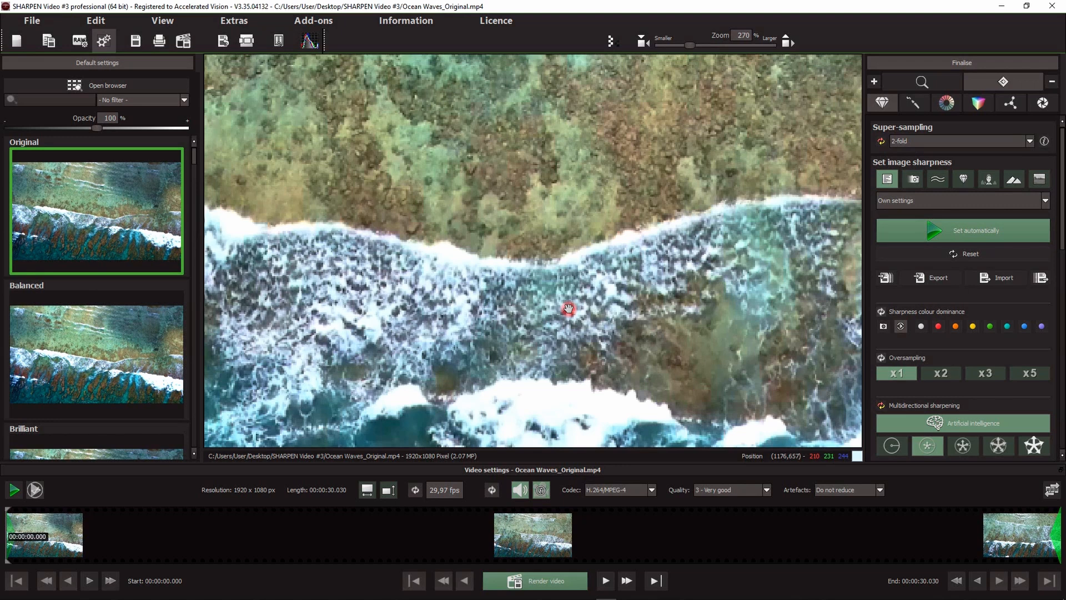
scroll(925, 351, down, 2)
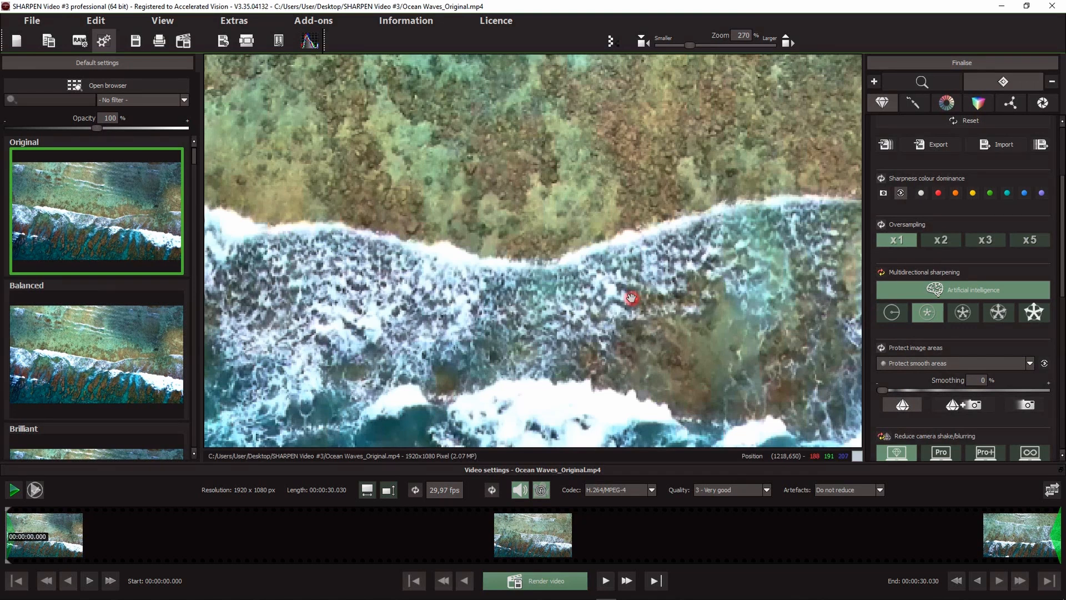
scroll(577, 309, up, 2)
scroll(577, 310, up, 2)
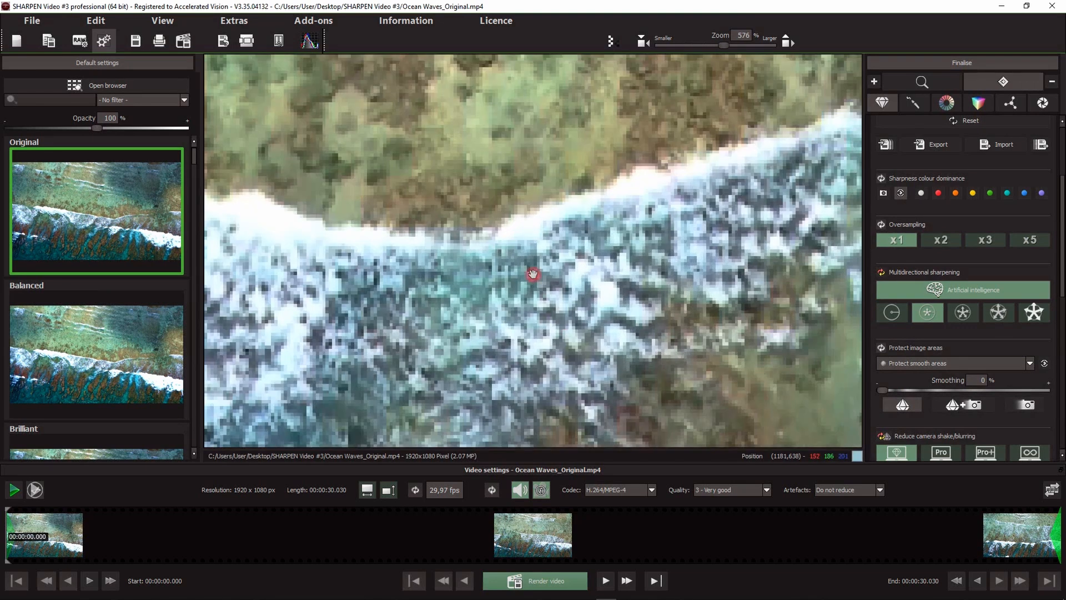
Lower multidirectional sharpening to the first level and reset super-sampling to inactive, comparing the foam edge in the preview.
click(894, 312)
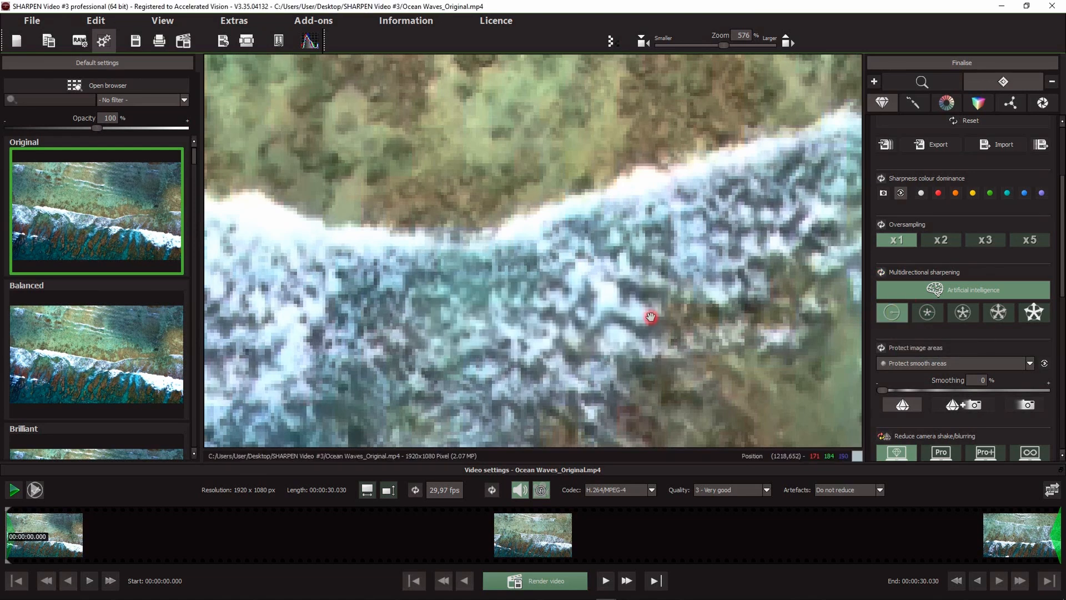
drag(614, 227, 635, 292)
scroll(976, 272, up, 3)
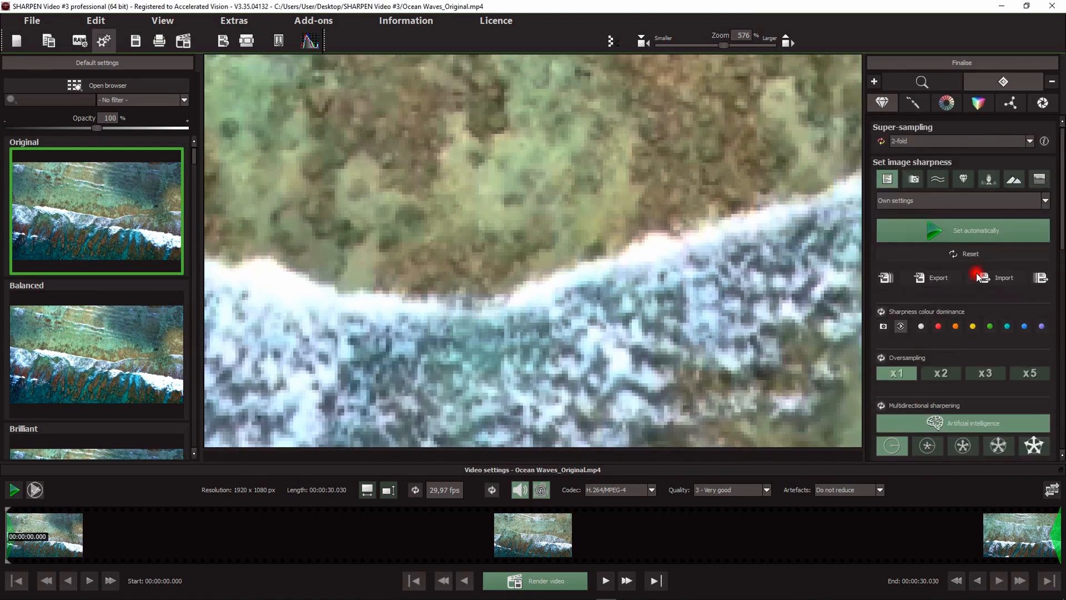
click(881, 142)
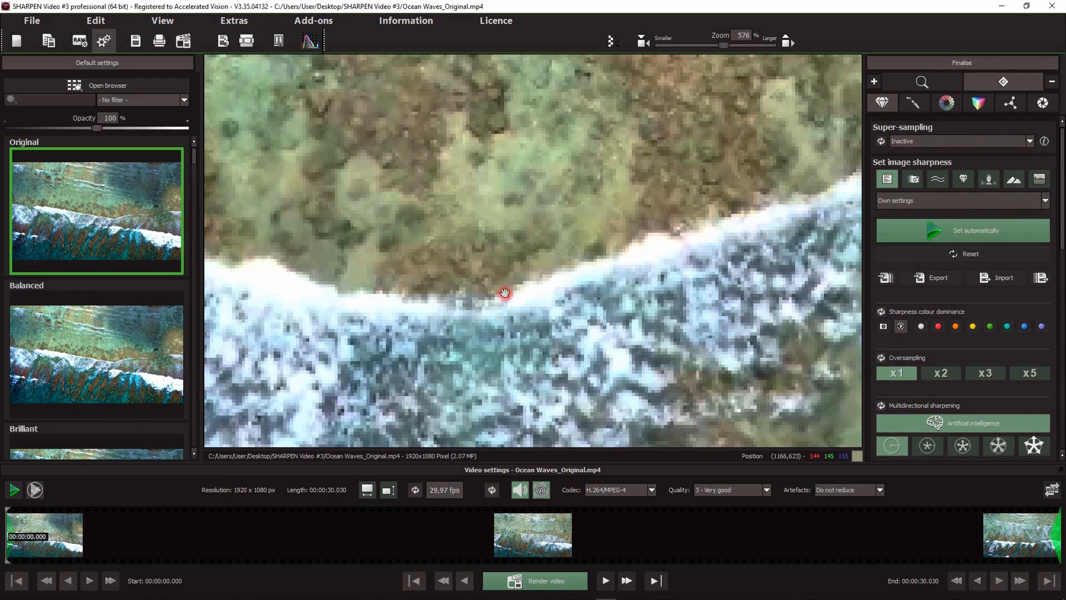
click(565, 295)
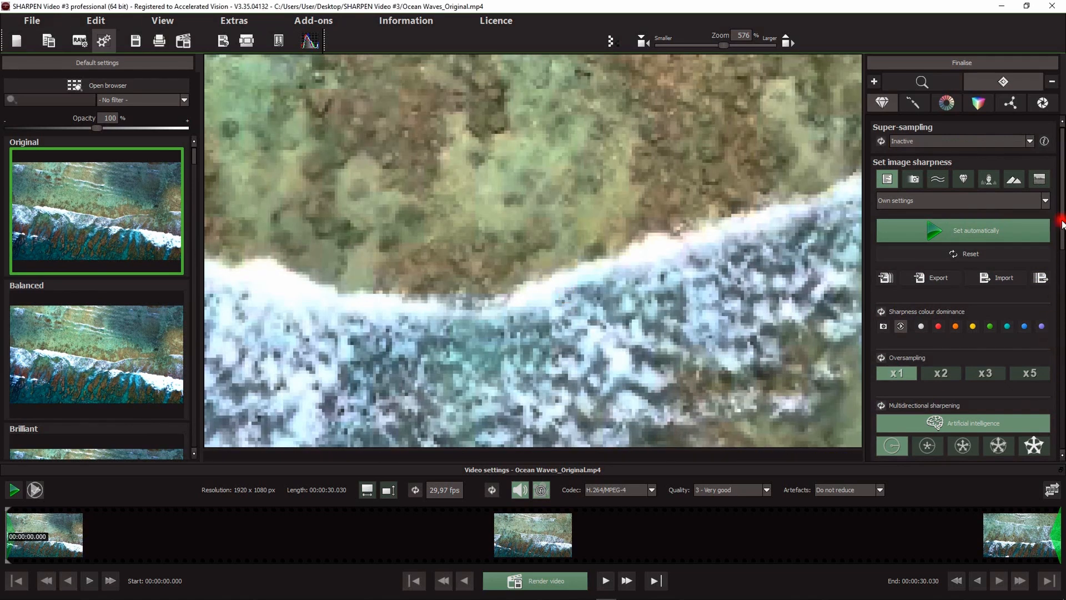
Try x2 and x3 oversampling, inspect the foam pixels up close, and return oversampling to x1.
scroll(1002, 293, down, 3)
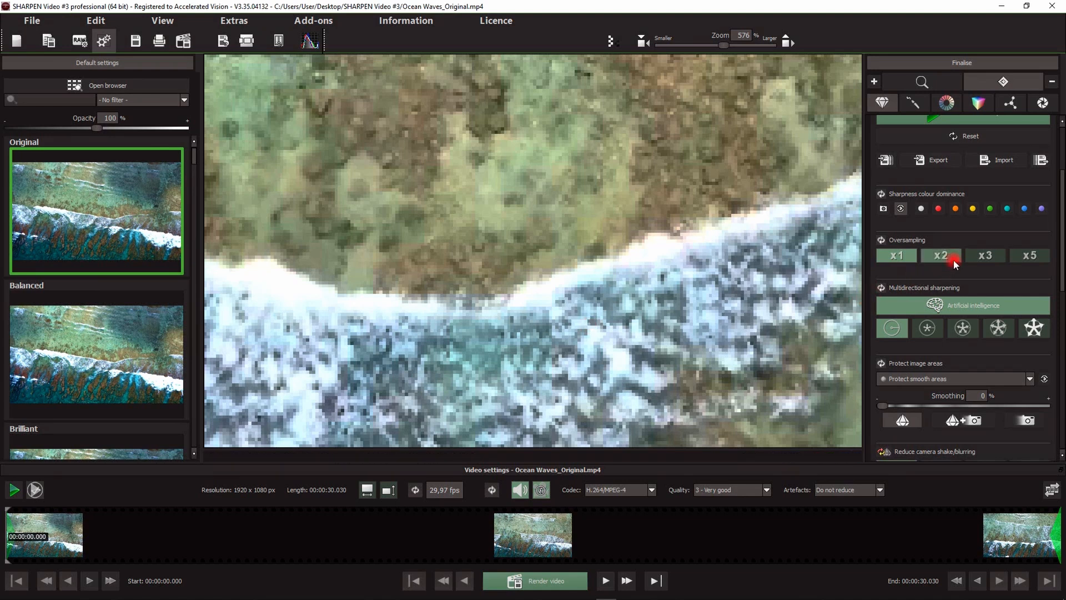
click(933, 255)
click(992, 255)
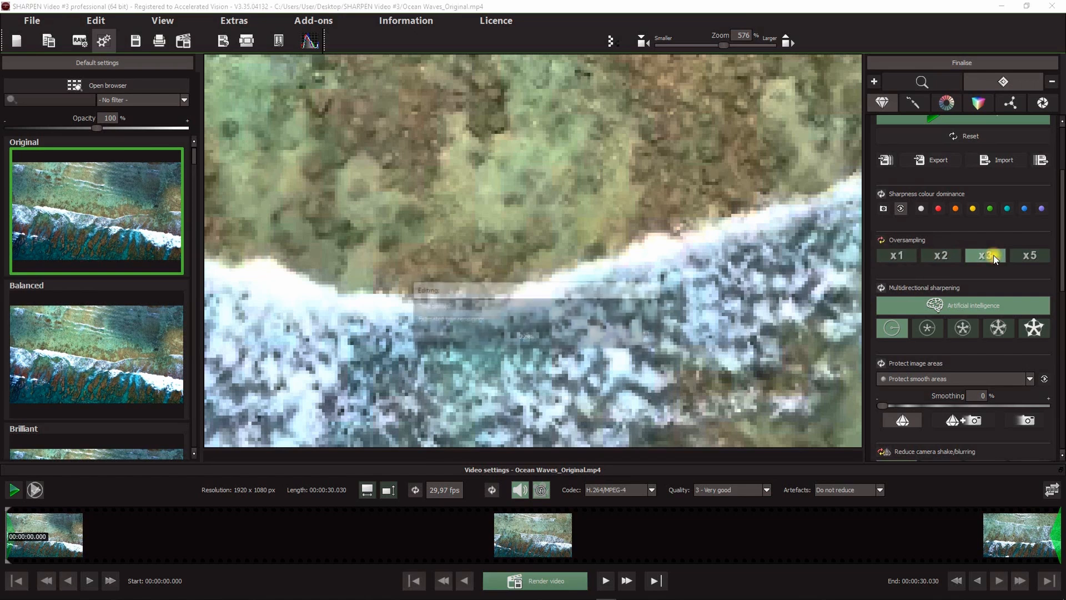
scroll(614, 340, up, 5)
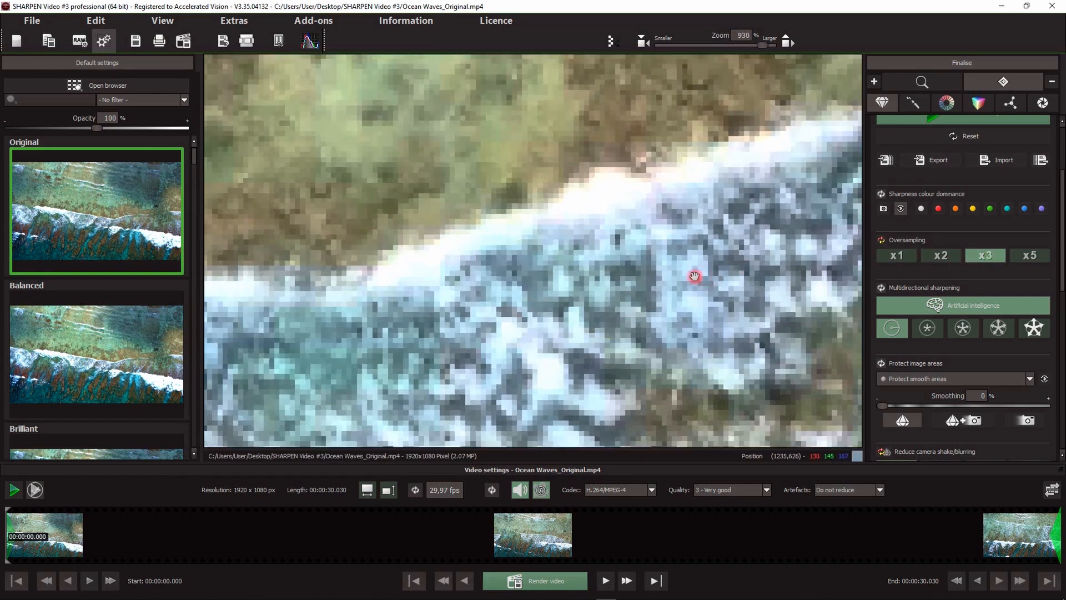
click(897, 256)
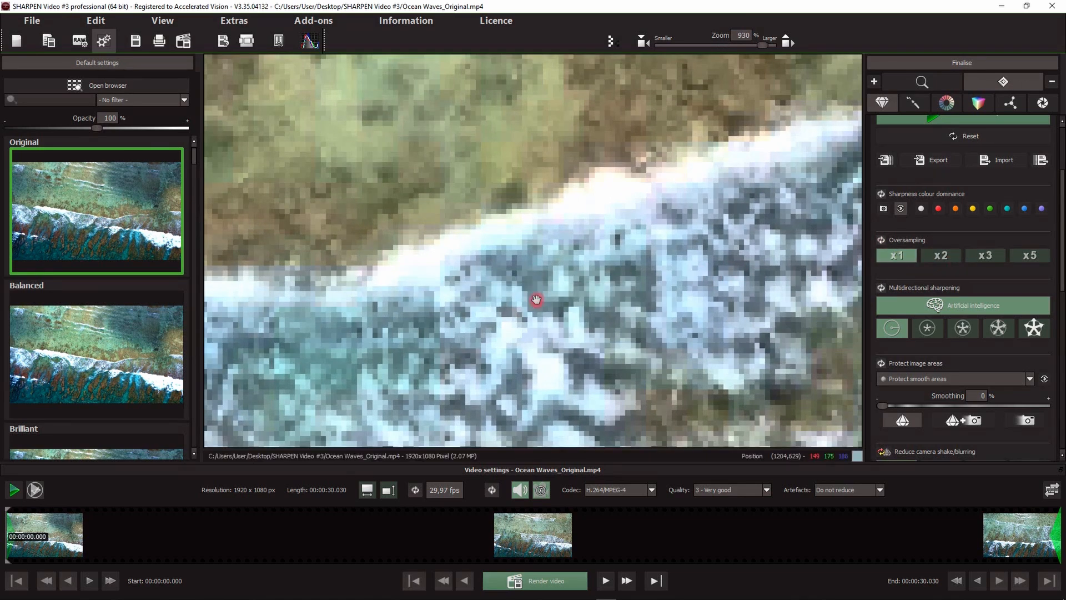
scroll(528, 305, down, 6)
scroll(527, 305, down, 2)
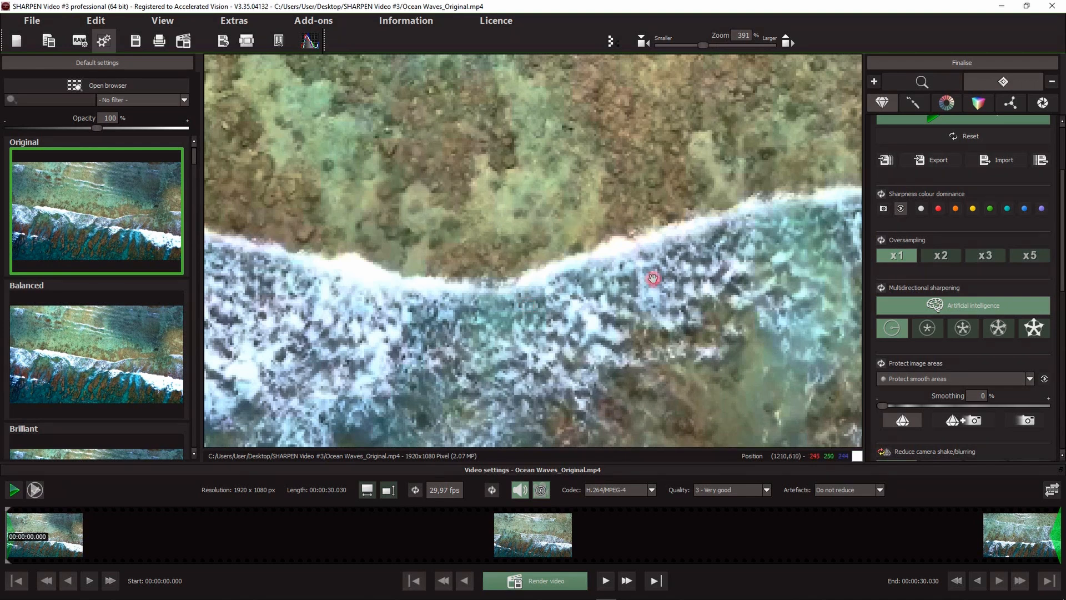
Raise multidirectional sharpening to the second level, set super-sampling to 2-fold, and check the full frame.
click(926, 327)
scroll(966, 267, up, 4)
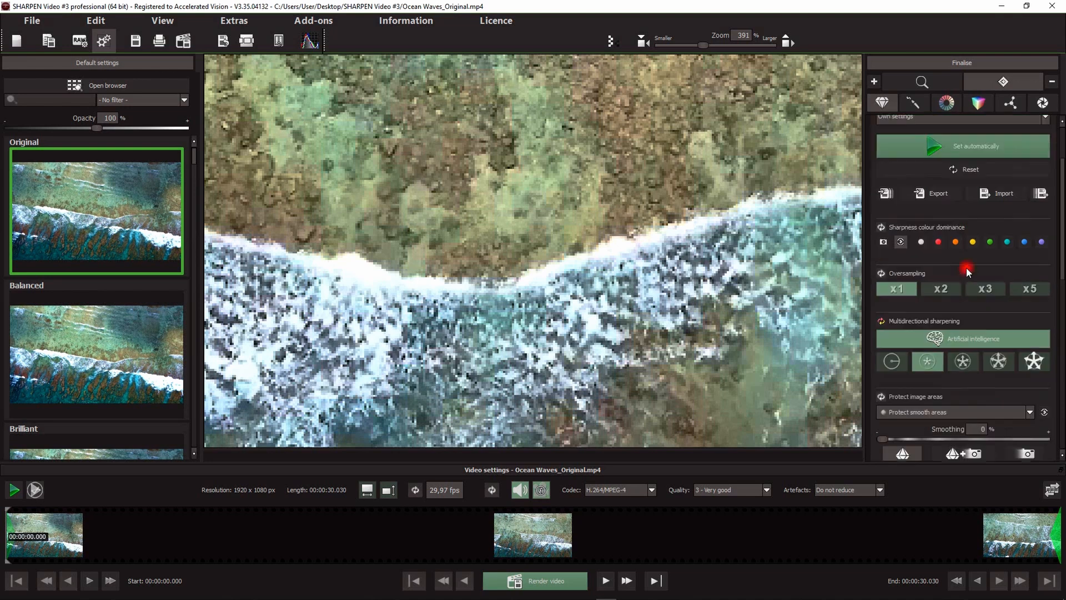
click(935, 143)
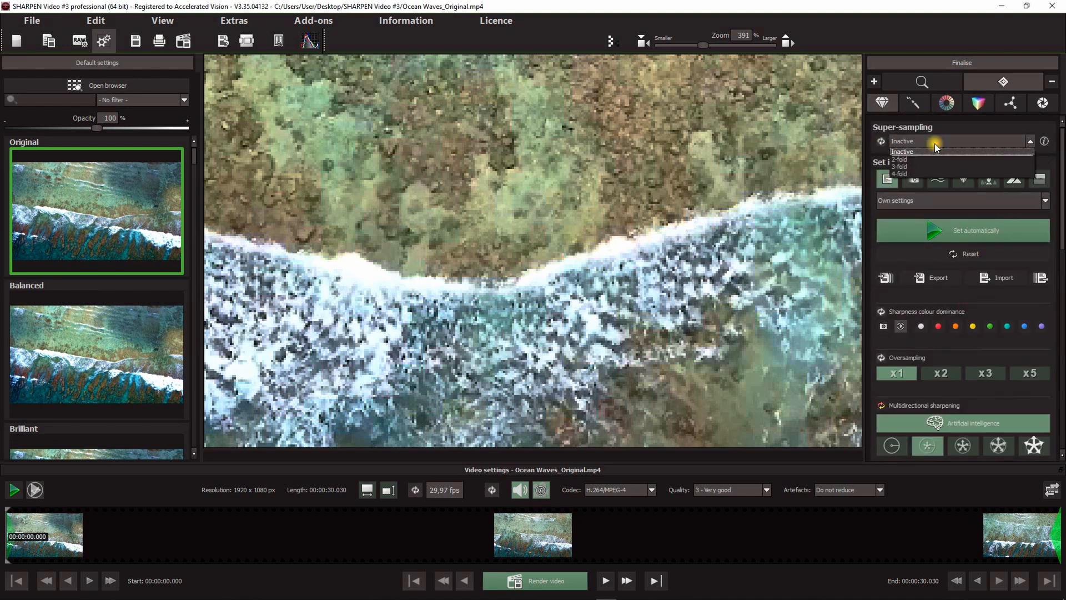
click(903, 159)
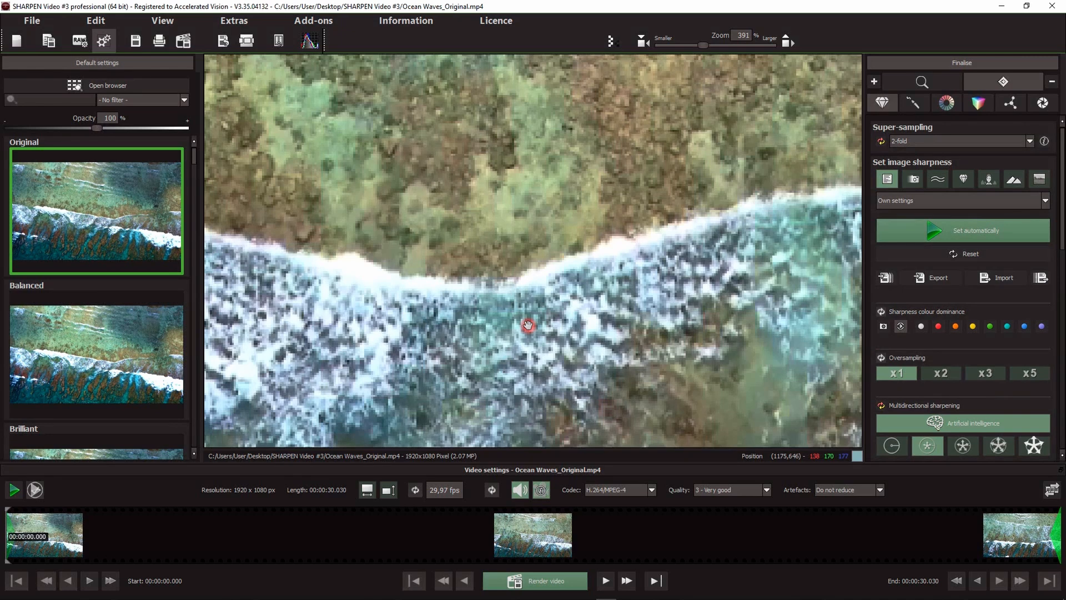
scroll(478, 255, down, 5)
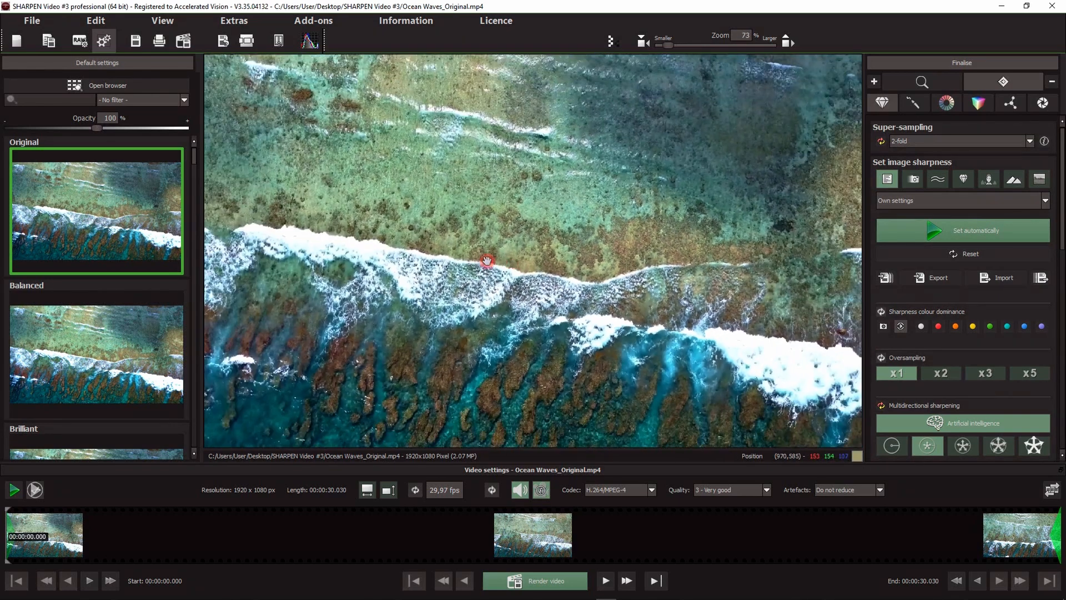
scroll(486, 261, down, 1)
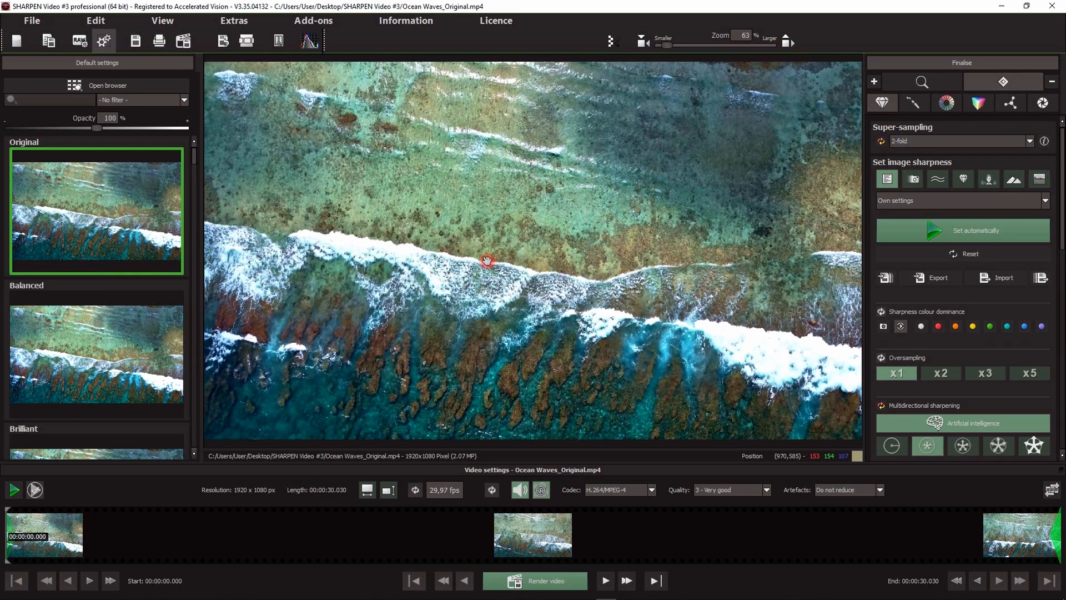
Review the available video codecs without changing the H.264/MPEG-4 selection and check the sharpened preview.
click(637, 491)
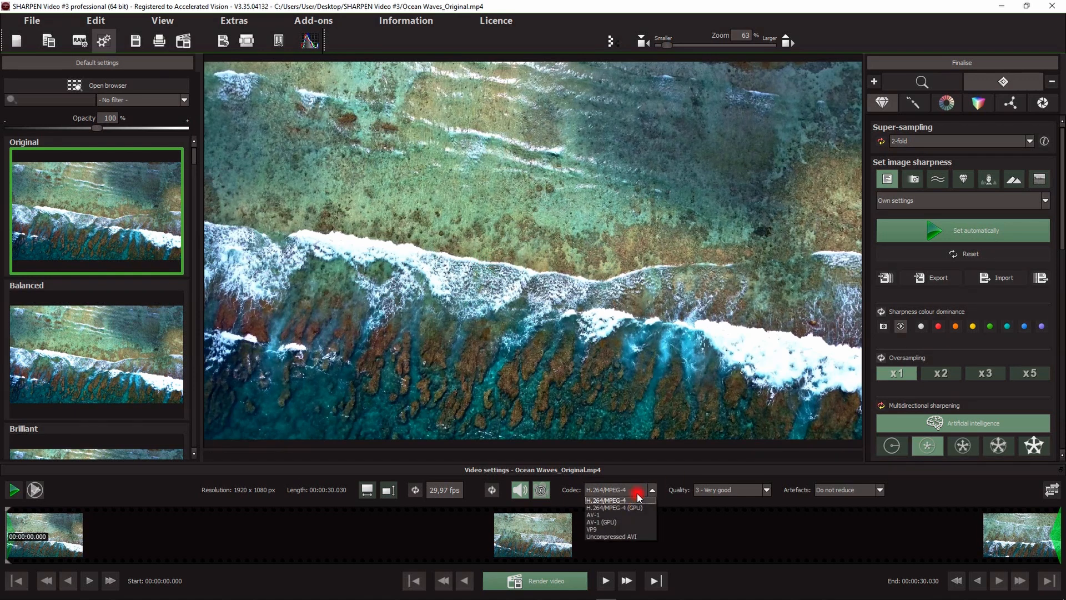
click(637, 493)
click(602, 305)
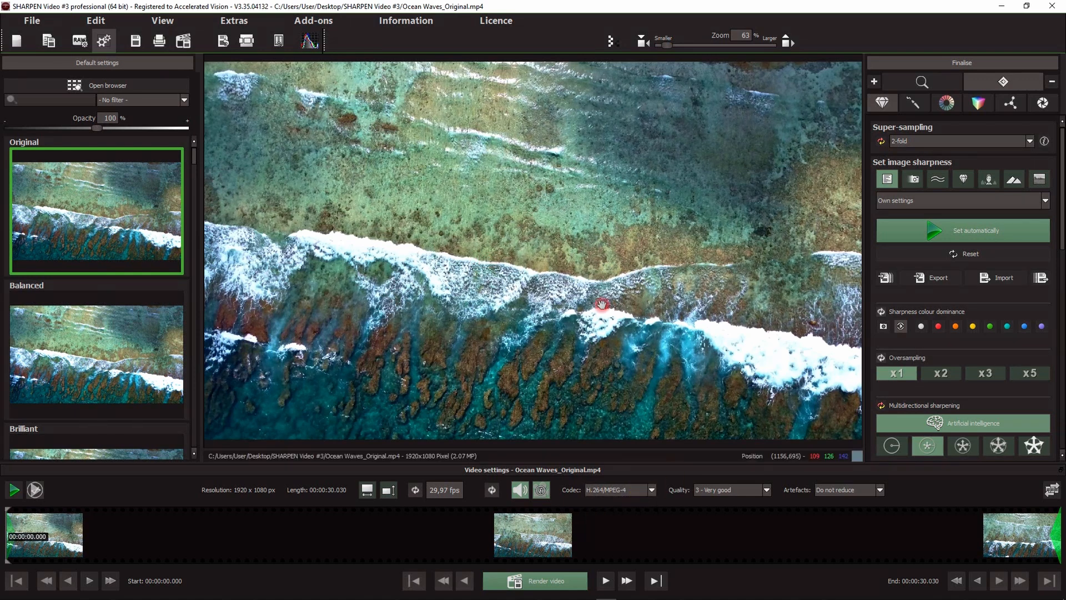